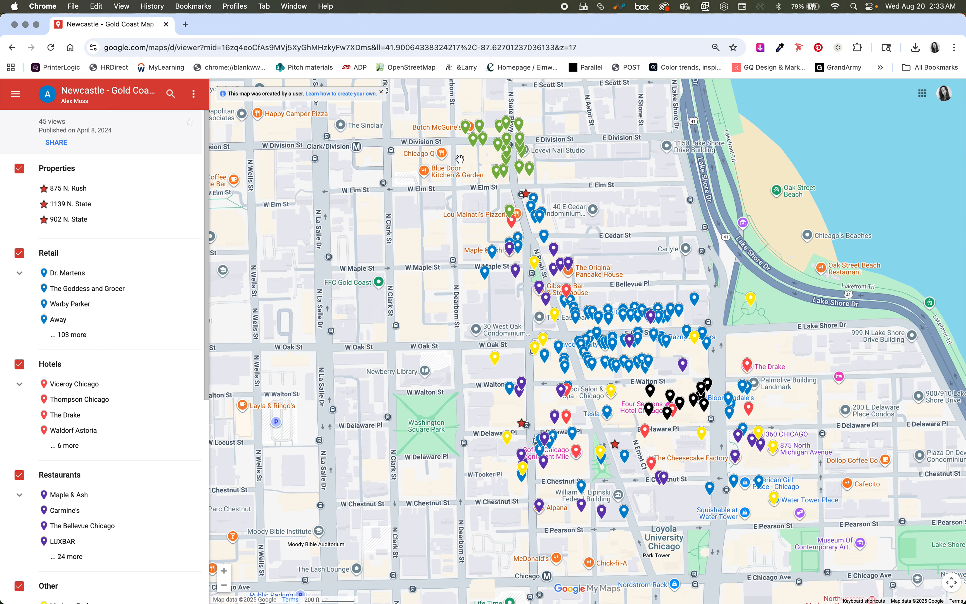
click(193, 101)
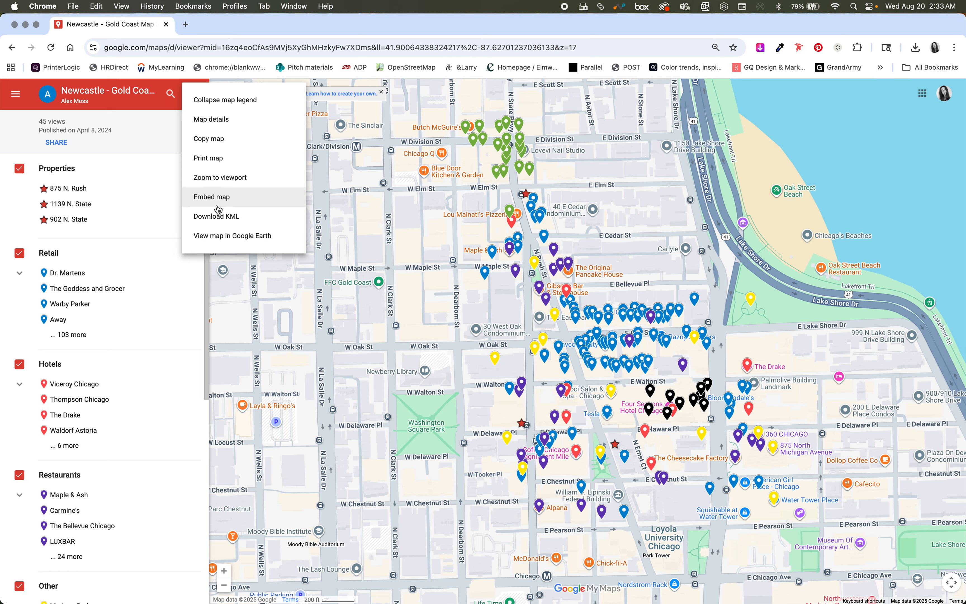
click(217, 216)
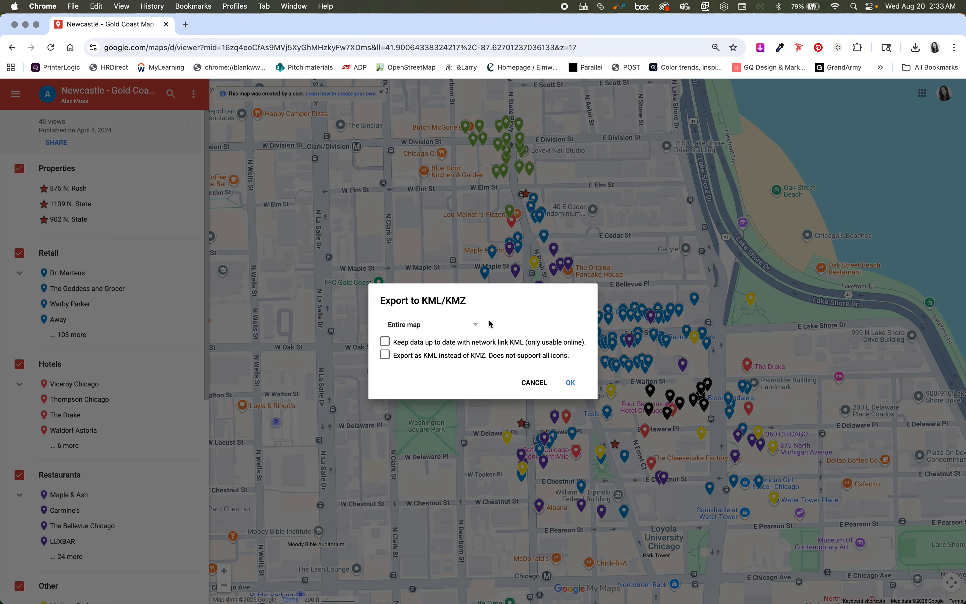
click(543, 386)
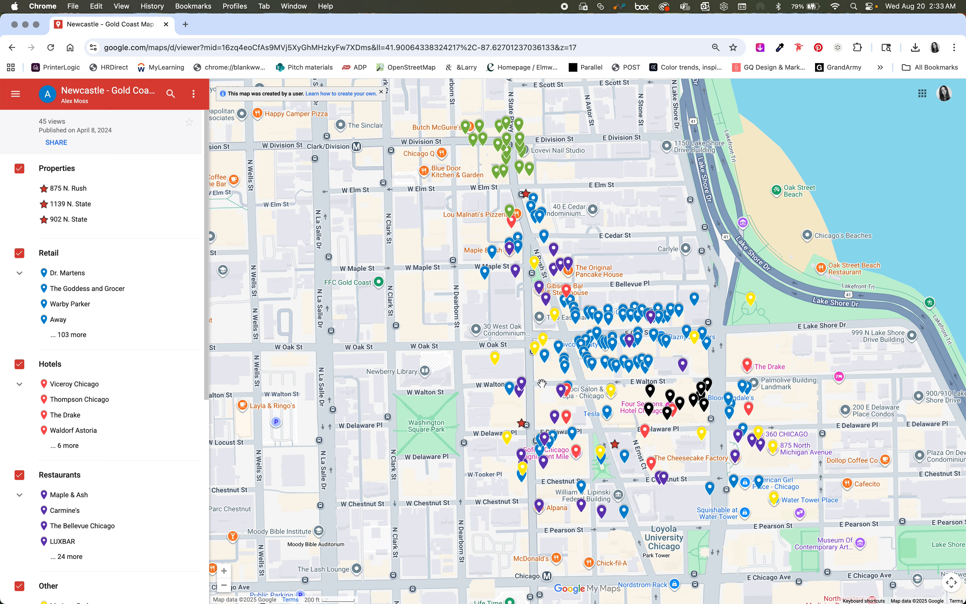
Make an editable copy of the Newcastle - Gold Coast map, keeping the suggested "Copy of" name
click(194, 95)
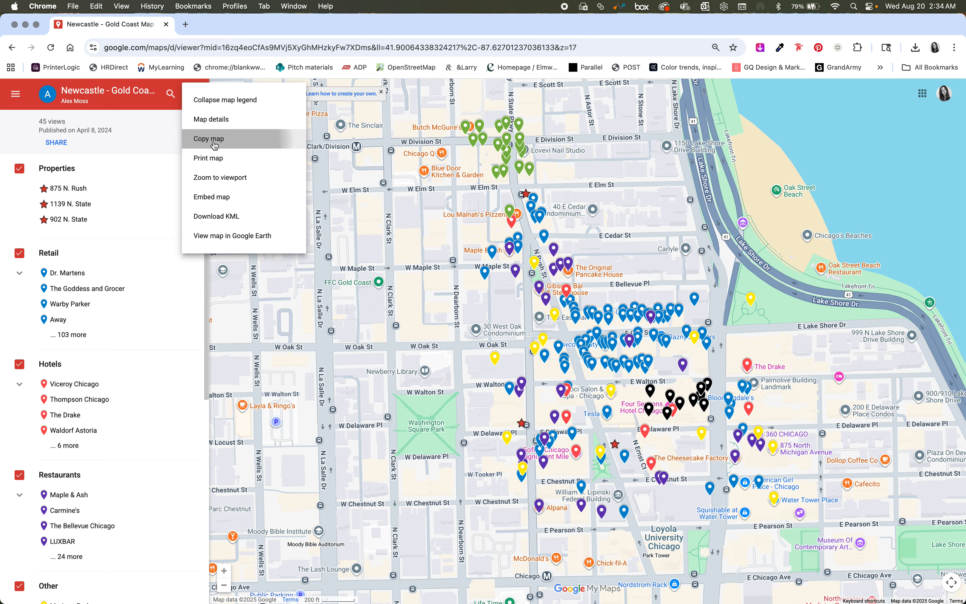
click(212, 140)
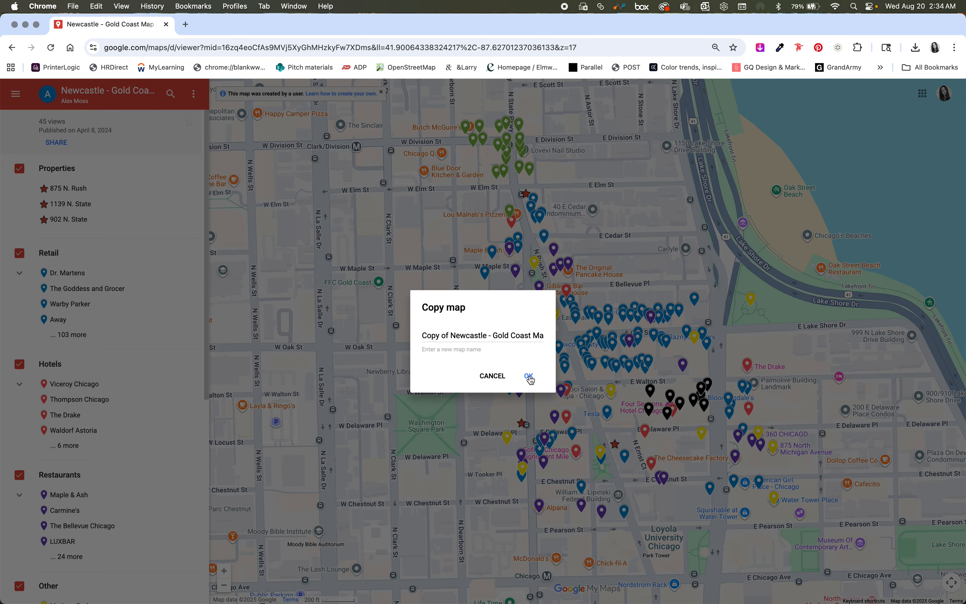
click(529, 376)
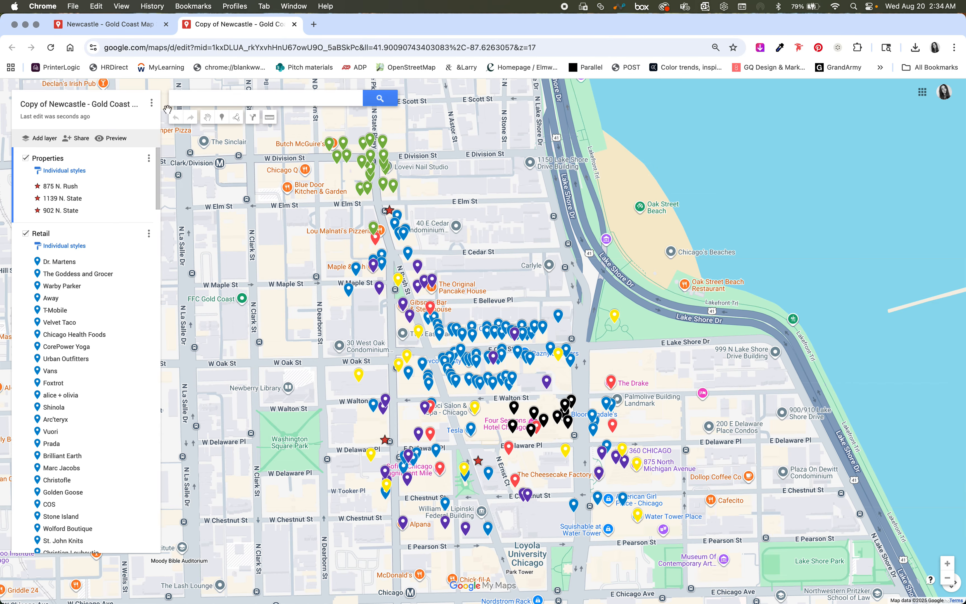
Export only the Properties layer of the copied map as a KMZ file
click(154, 108)
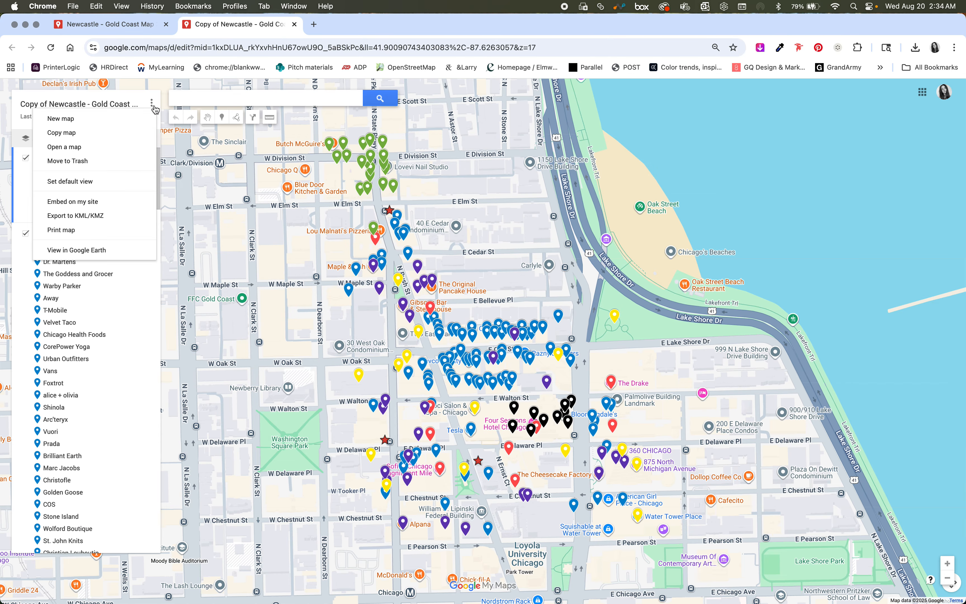
click(122, 215)
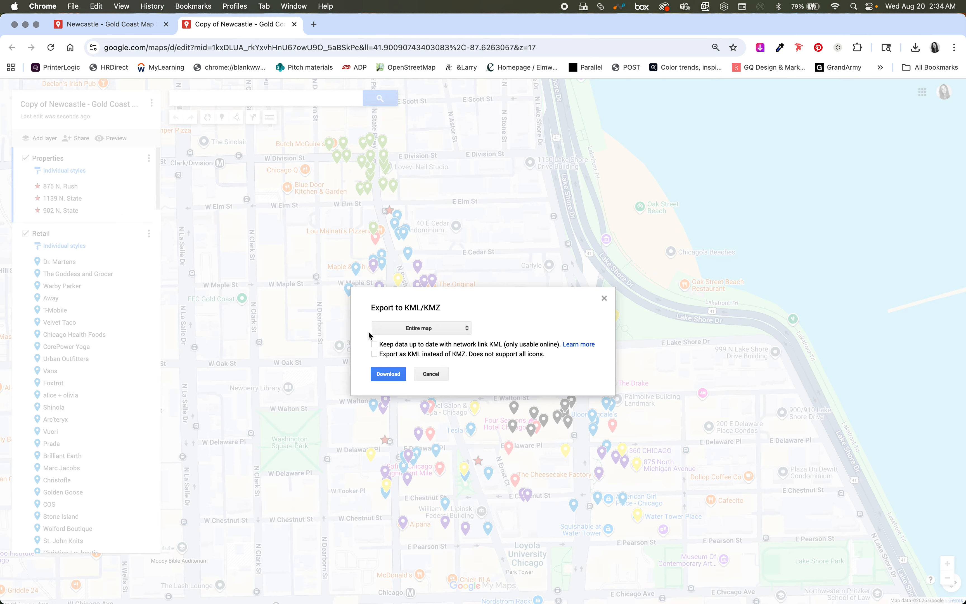
click(383, 332)
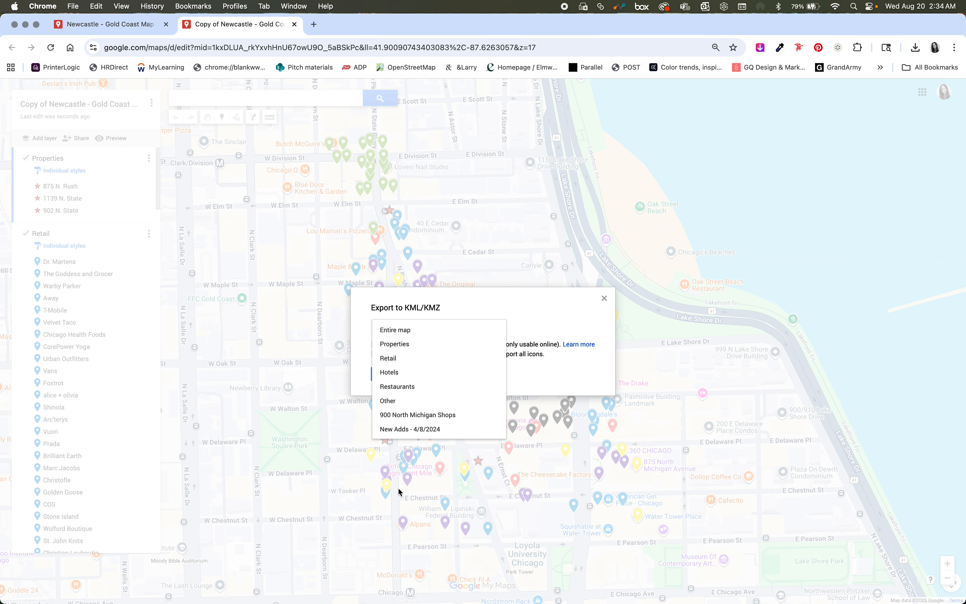
click(415, 347)
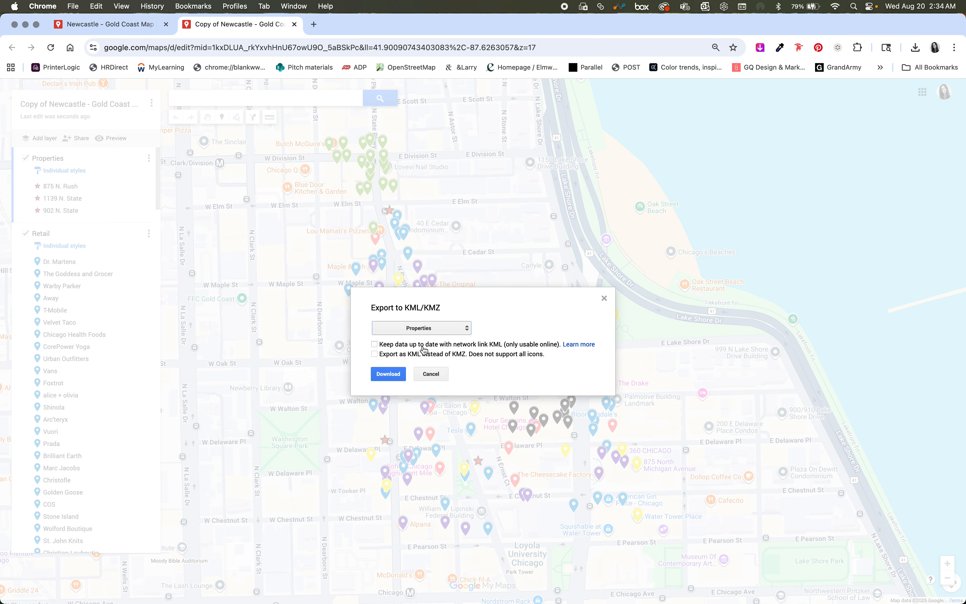
click(390, 377)
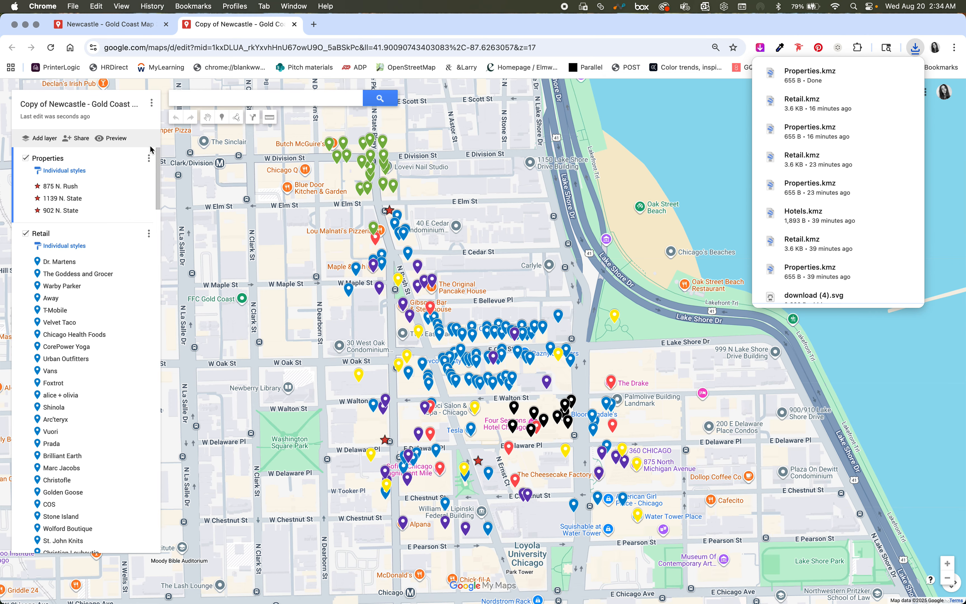
Export only the Retail layer of the copied map as a KMZ file
click(151, 104)
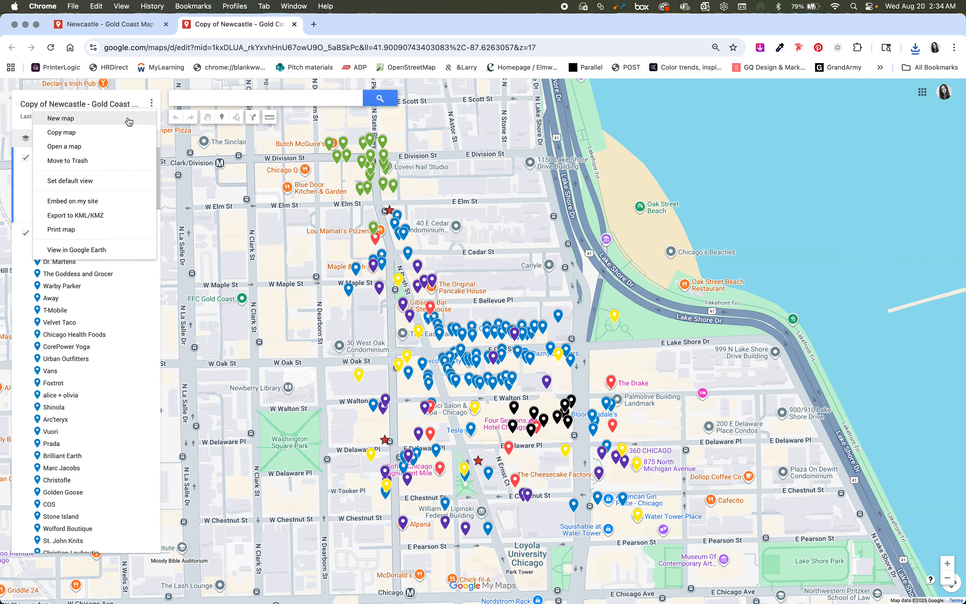
click(118, 215)
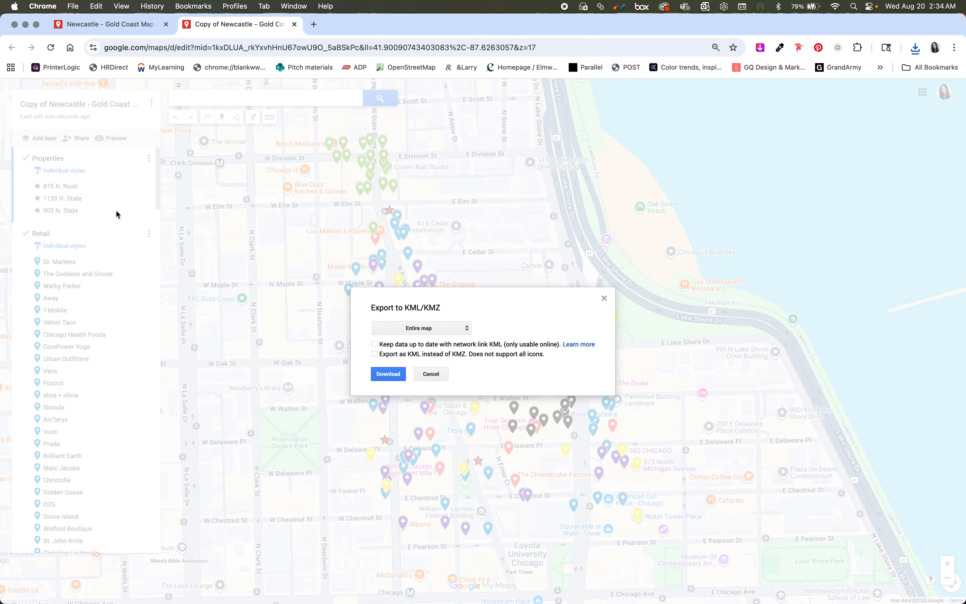
click(426, 328)
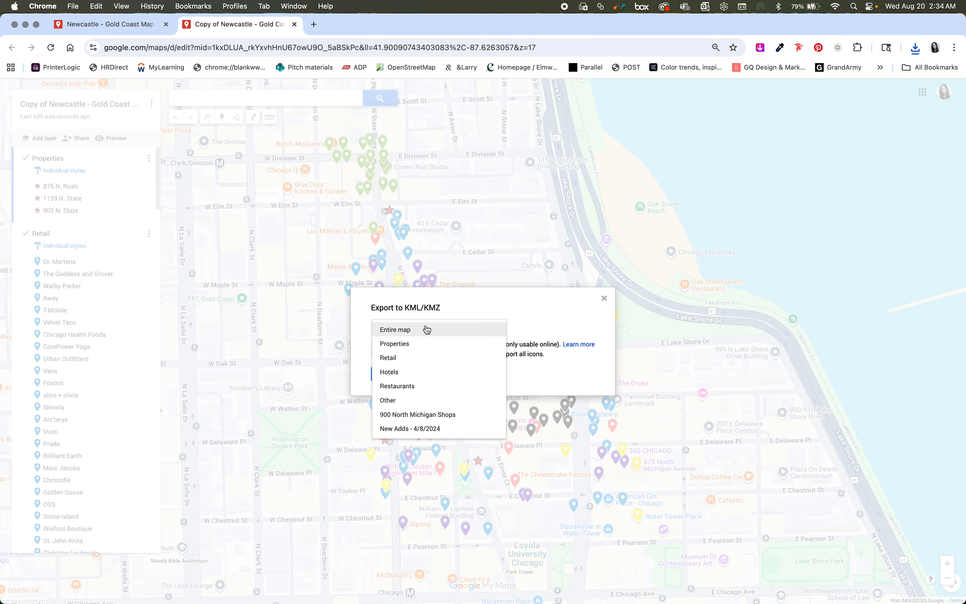
click(427, 359)
click(395, 372)
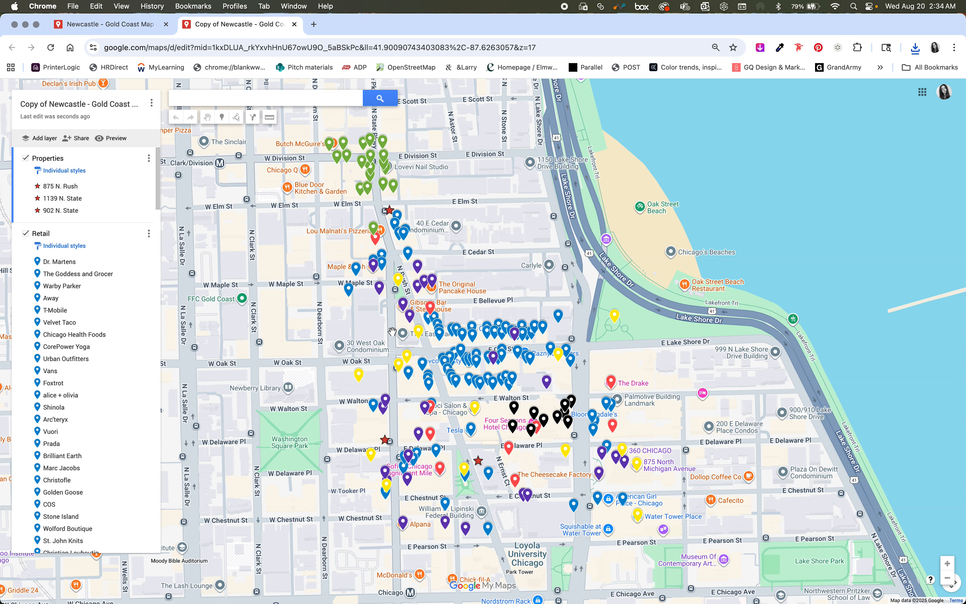
Minimize the browser and check the Downloads folder in Finder for the exported KMZ files
scroll(392, 331, down, 8)
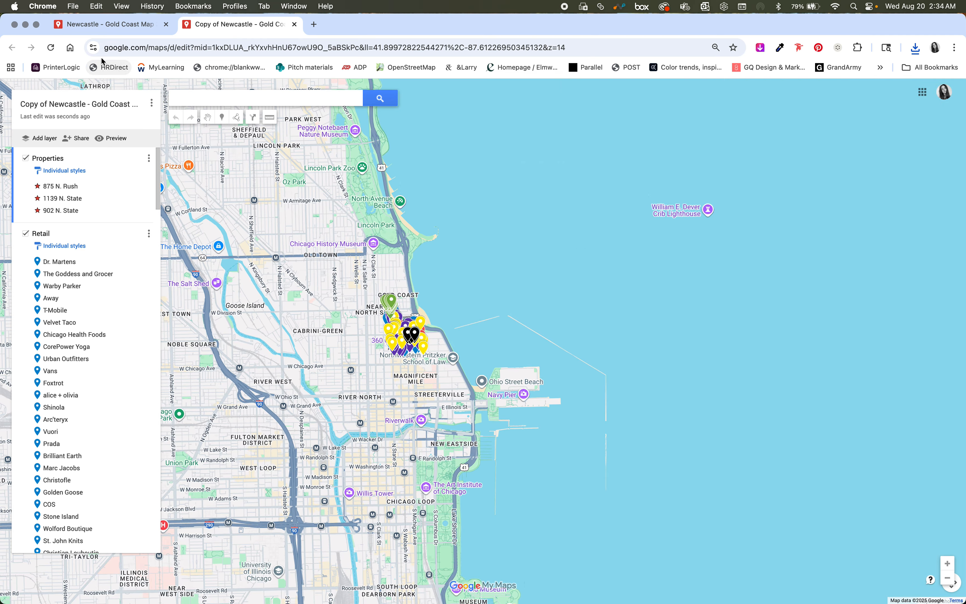
click(25, 25)
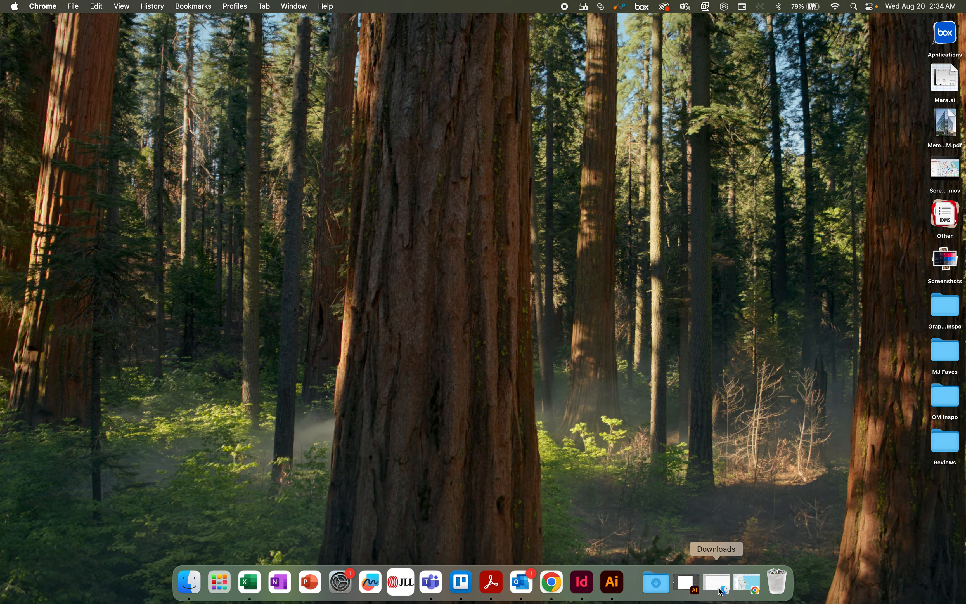
click(719, 591)
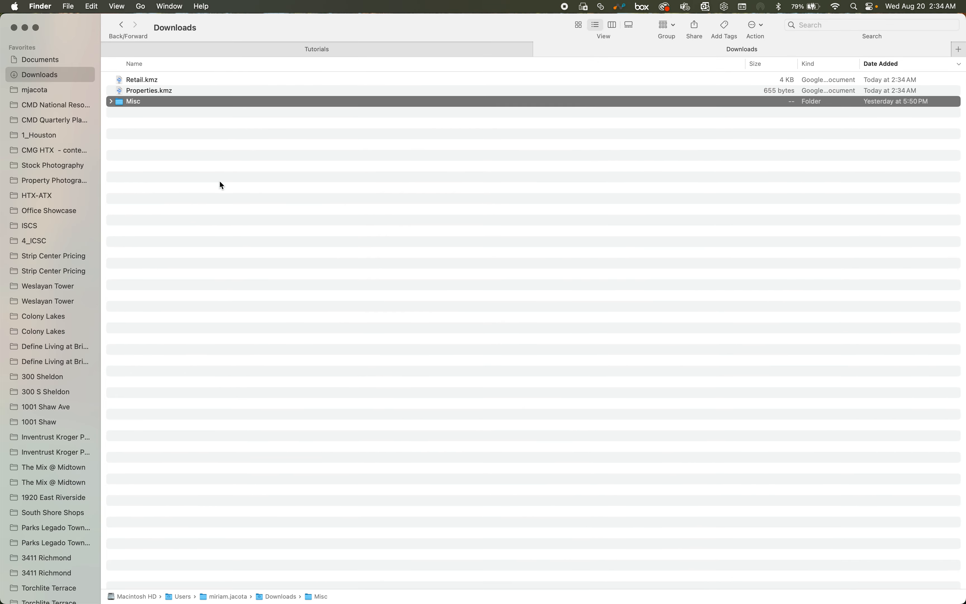
Switch to Illustrator and import Retail.kmz from Downloads as a new mapboard in ArcGIS Maps
click(701, 584)
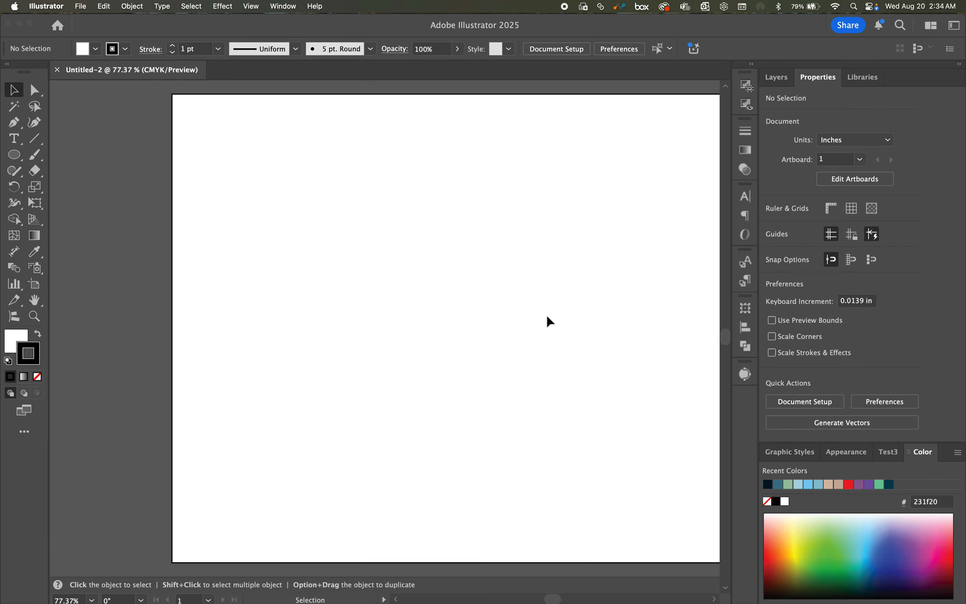
click(745, 85)
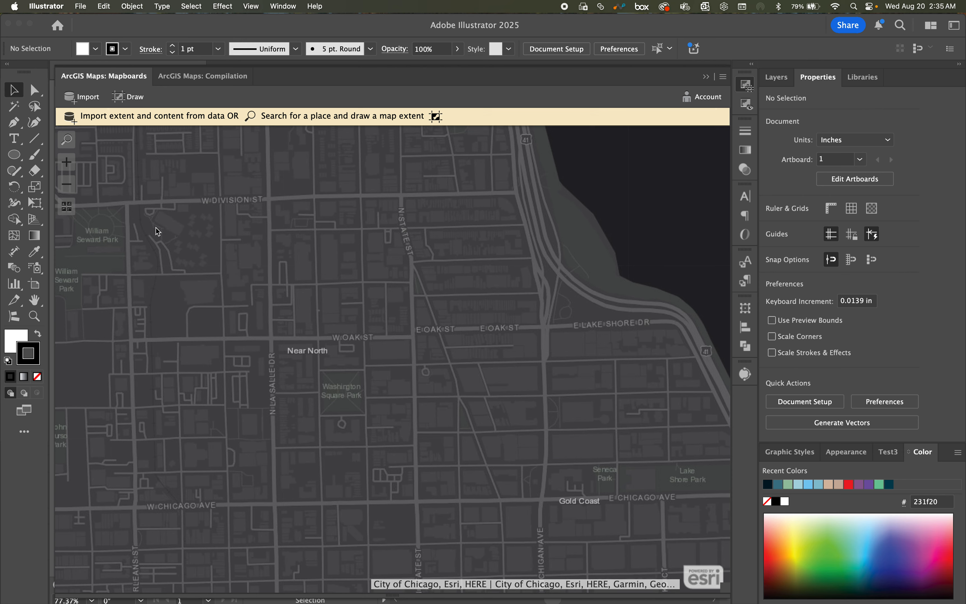
click(95, 100)
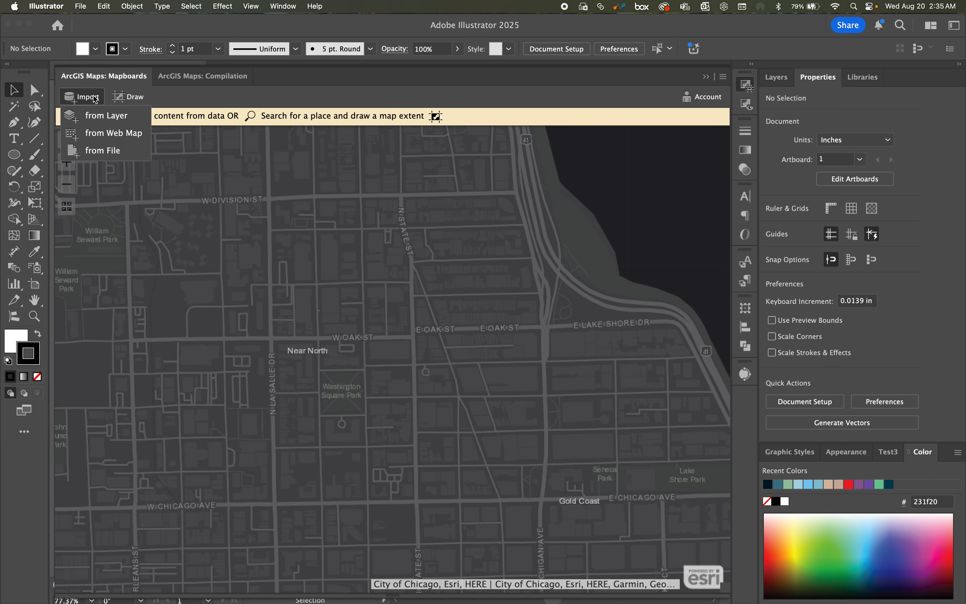
click(110, 151)
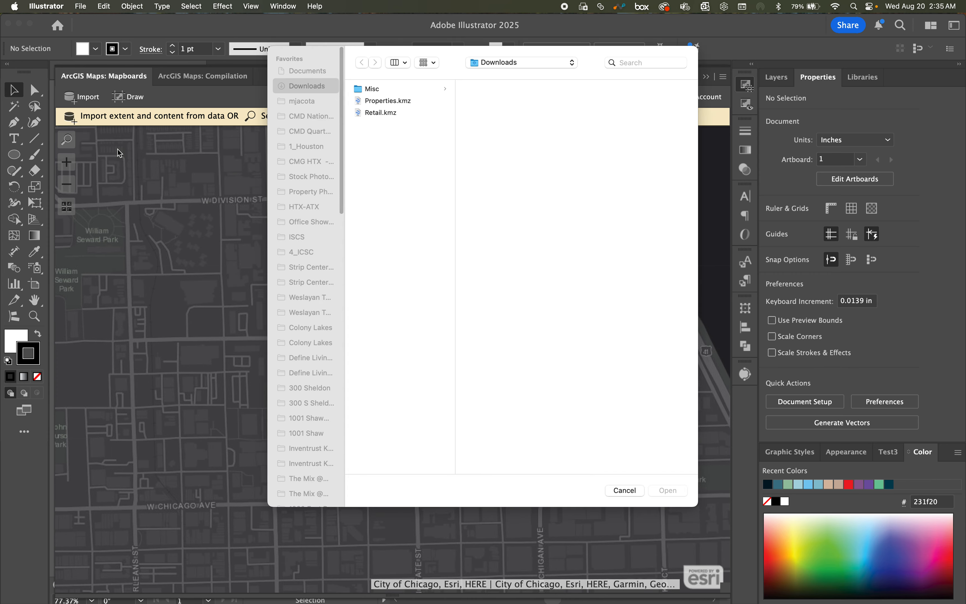
click(401, 112)
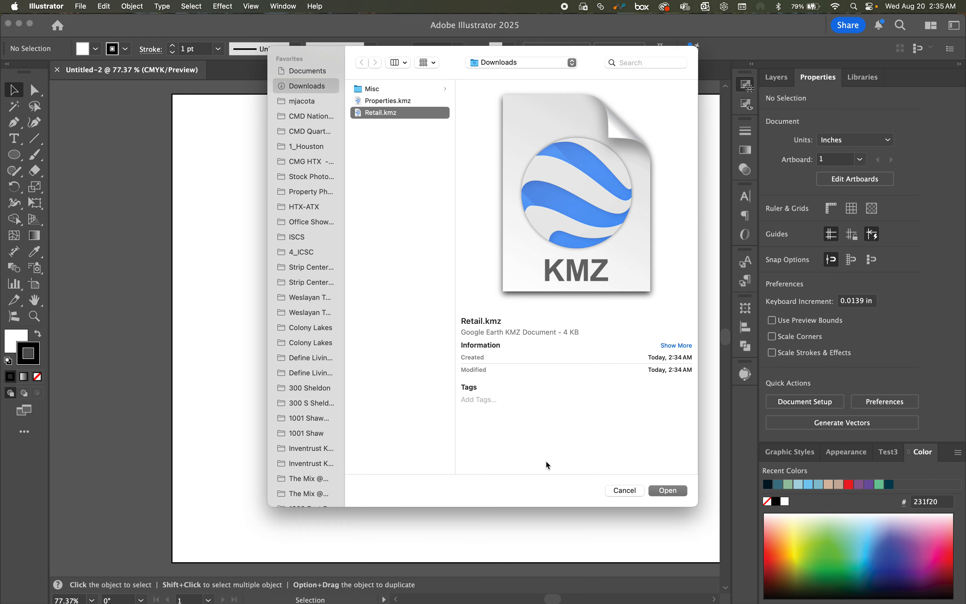
click(684, 494)
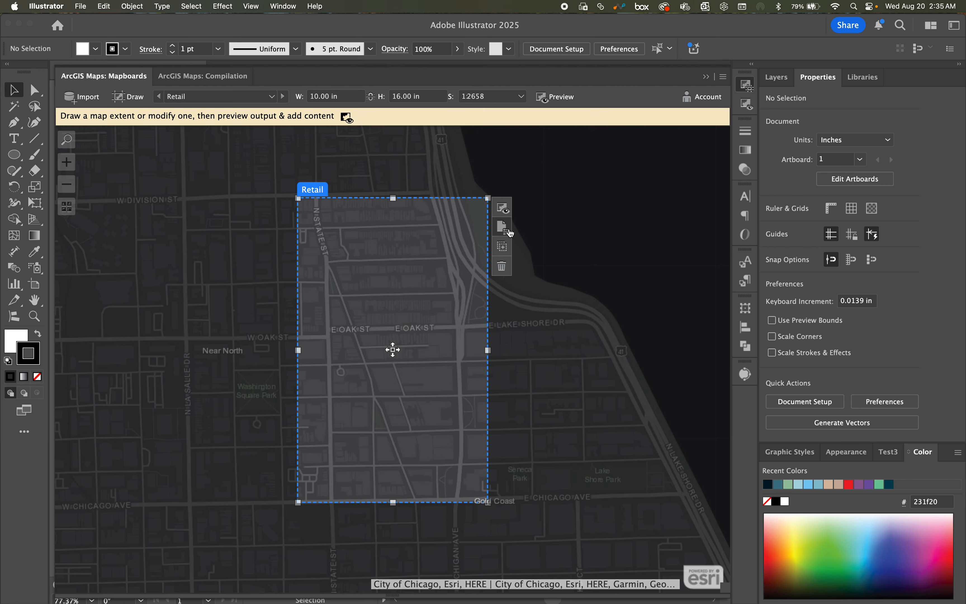
Set the Retail mapboard's artboard size to 11 in wide by 8.5 in high
click(504, 227)
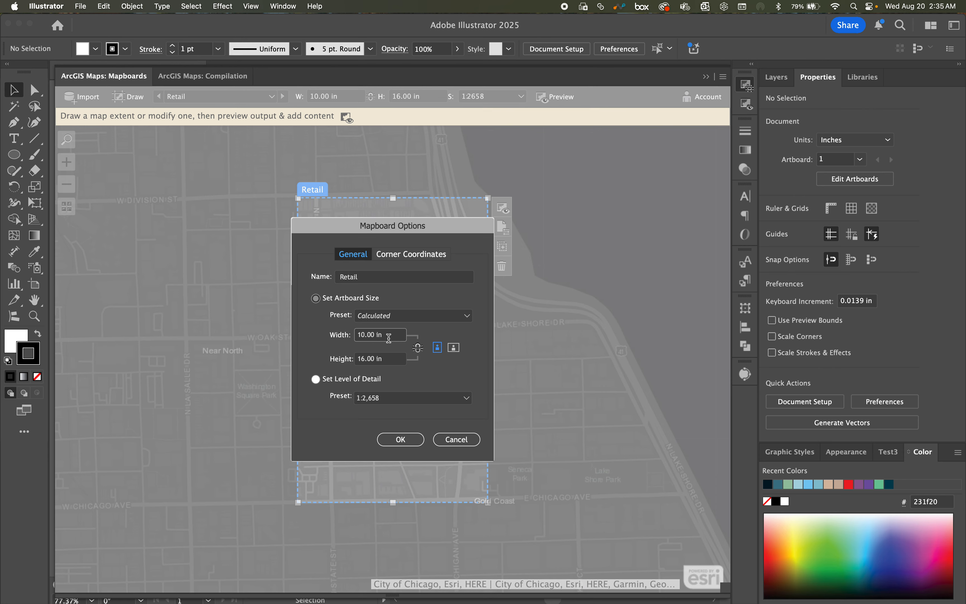
click(388, 337)
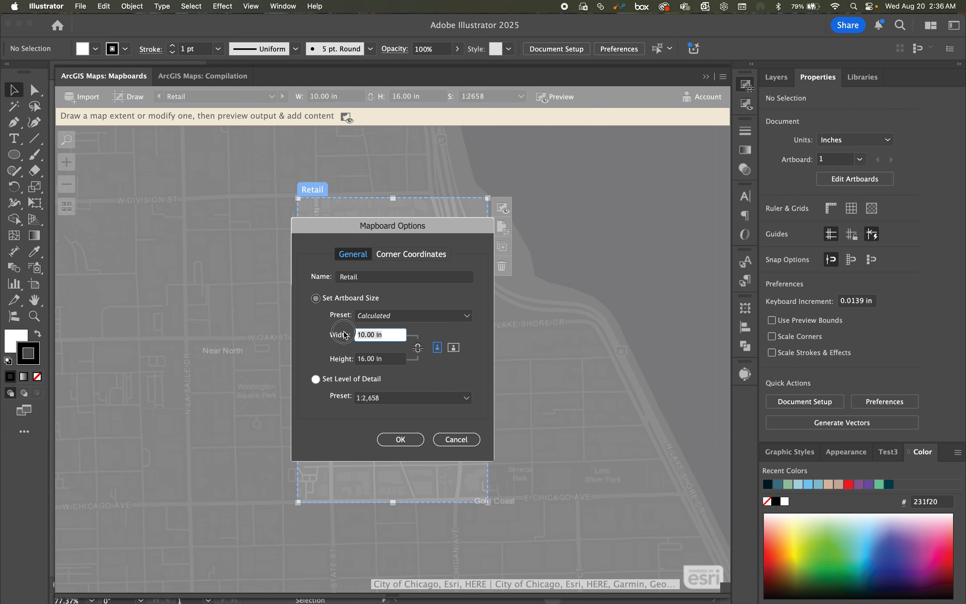
text(11)
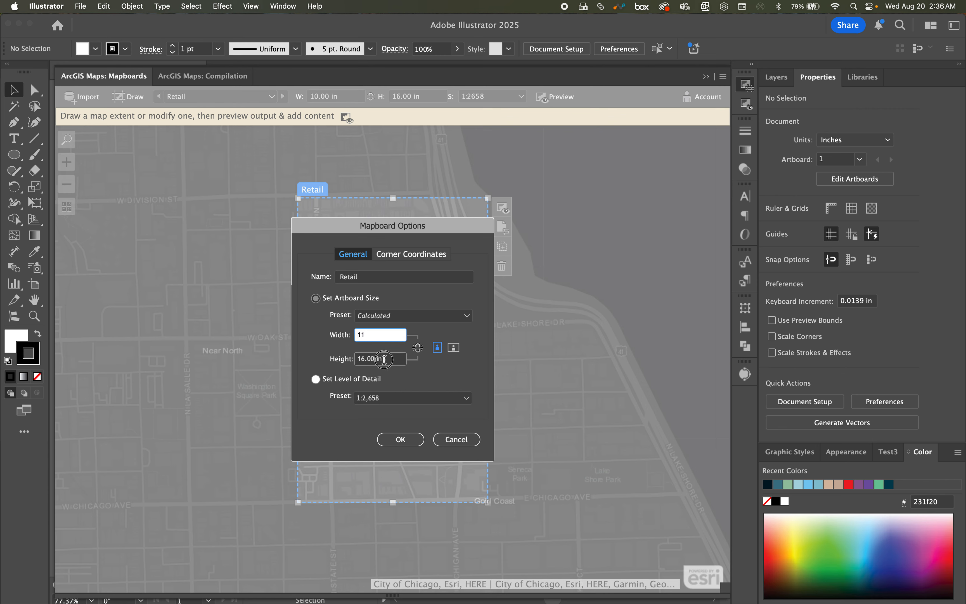
click(379, 358)
text(8.5)
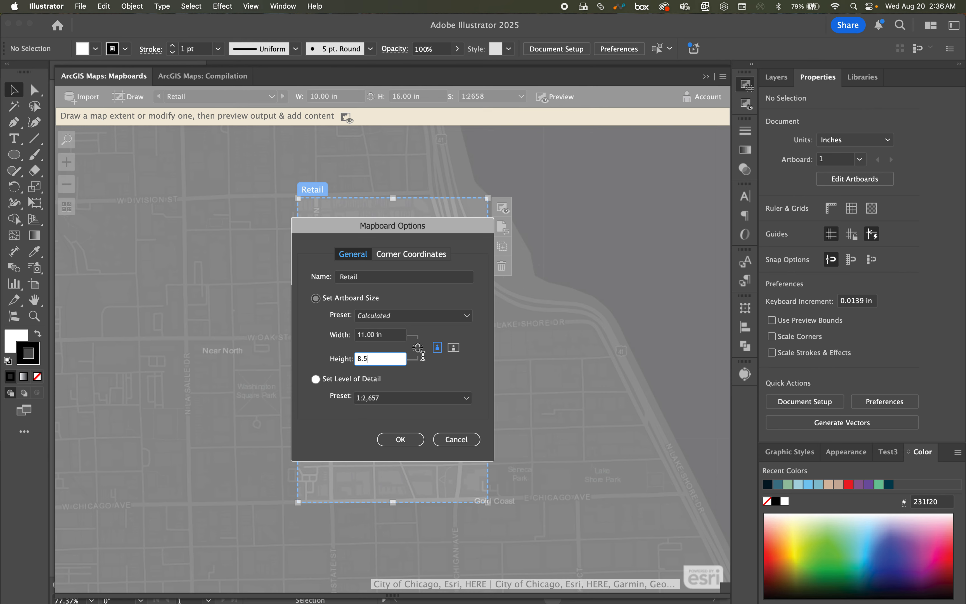
click(400, 439)
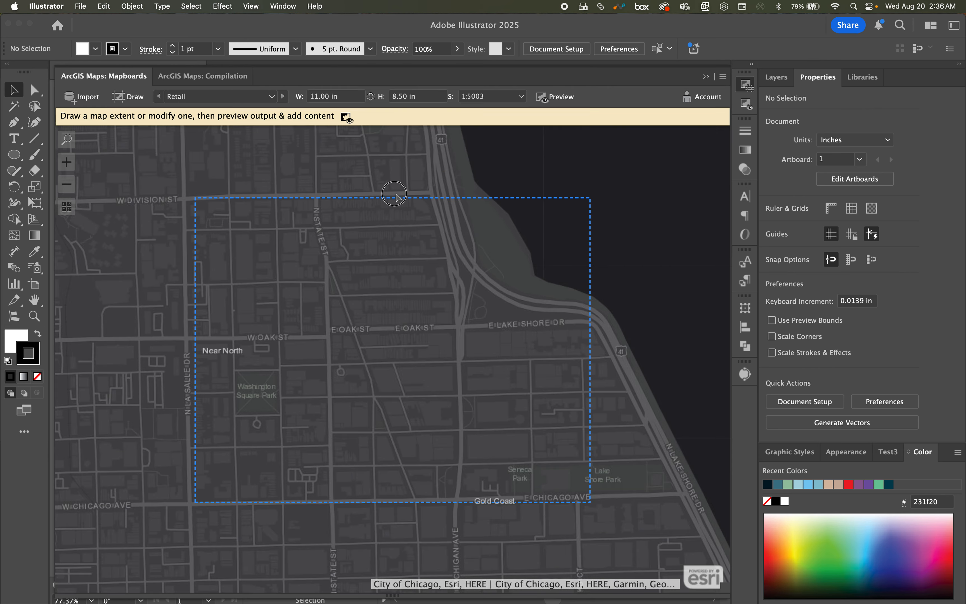
Enlarge the Retail mapboard's extent to a scale of about 1:5844 and preview it for adding content
drag(392, 198, 395, 178)
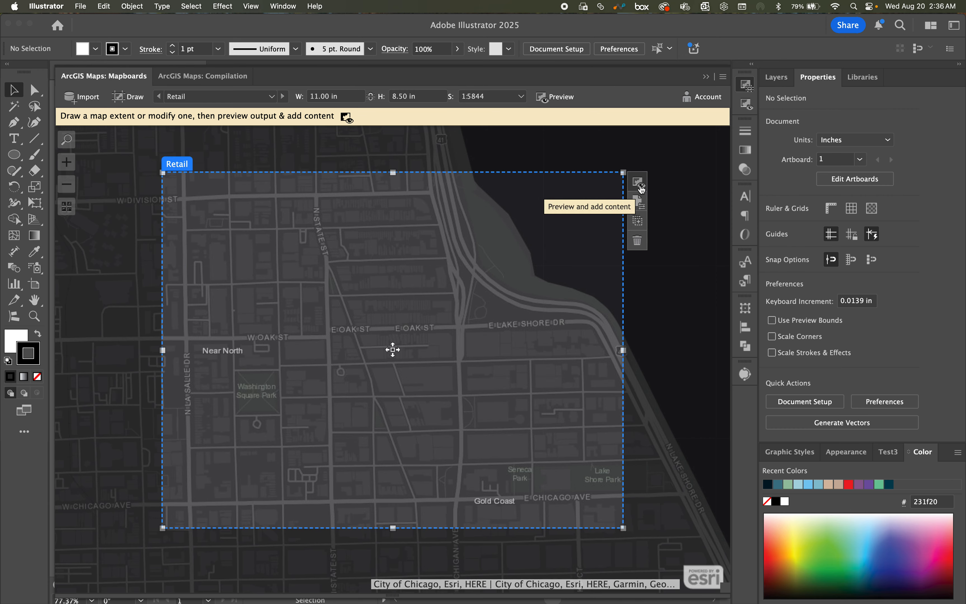
click(640, 185)
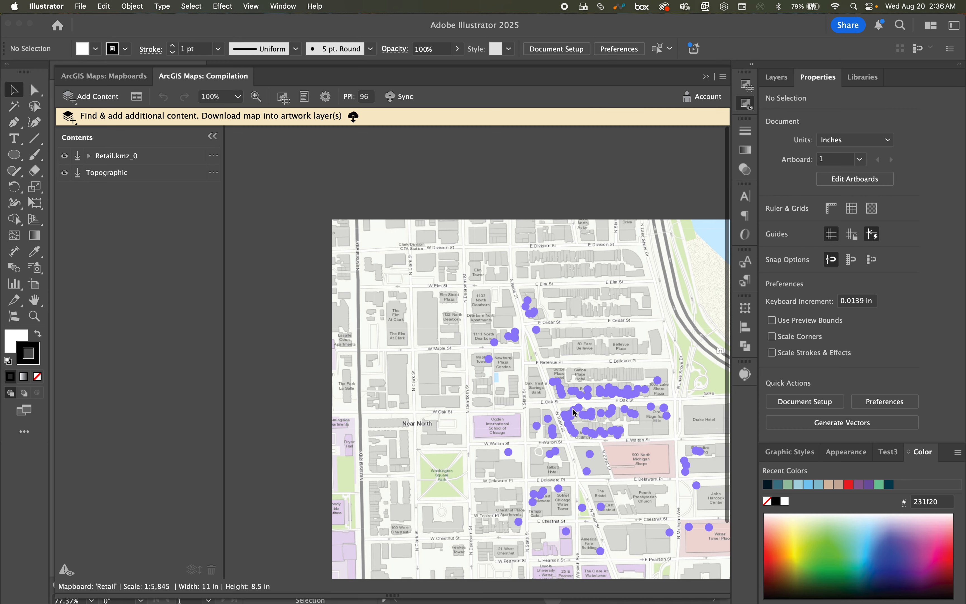
scroll(638, 319, down, 1)
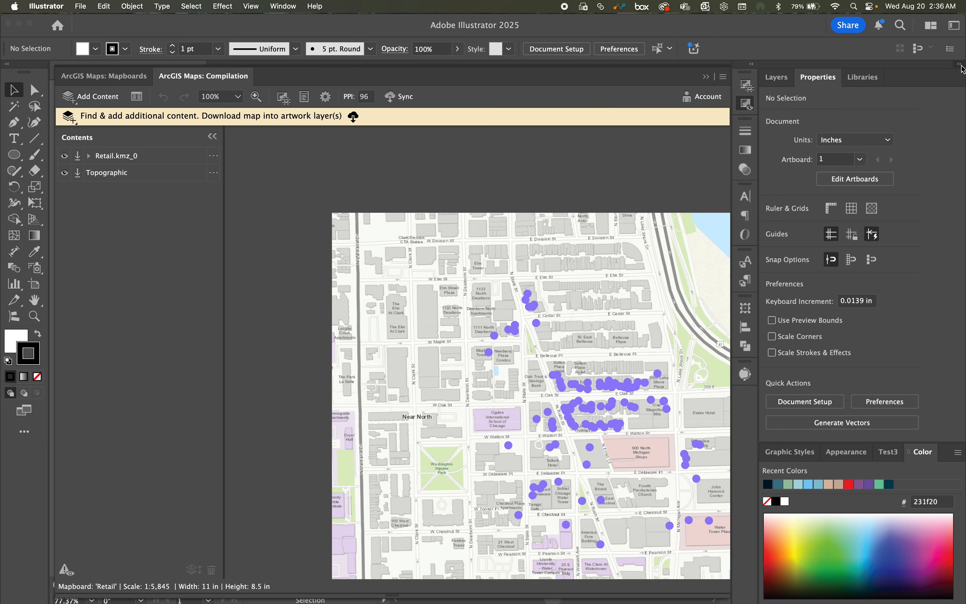
Collapse the expanded Properties and Color panels to make room for the whole map preview
click(960, 66)
scroll(661, 312, down, 3)
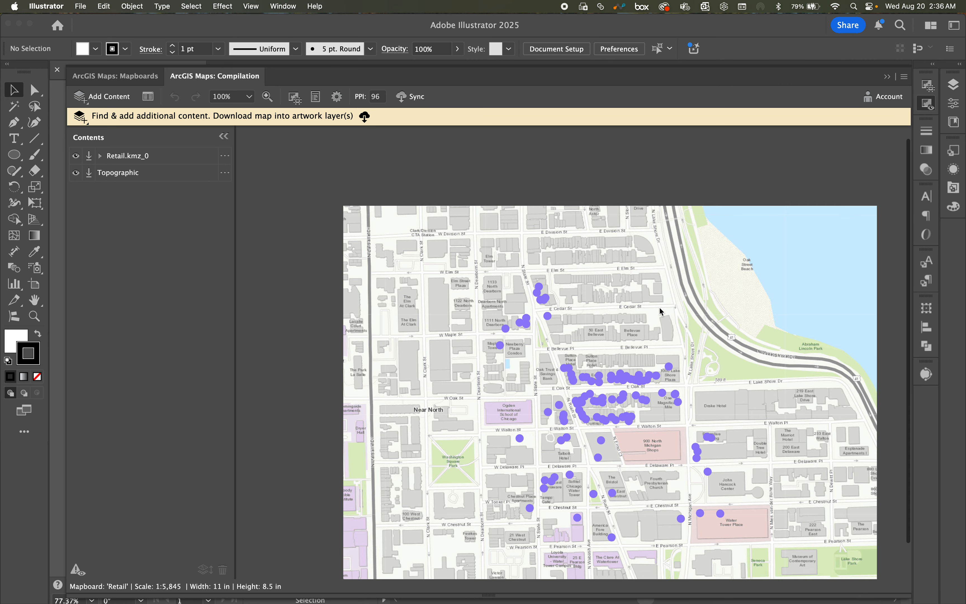
scroll(660, 311, down, 1)
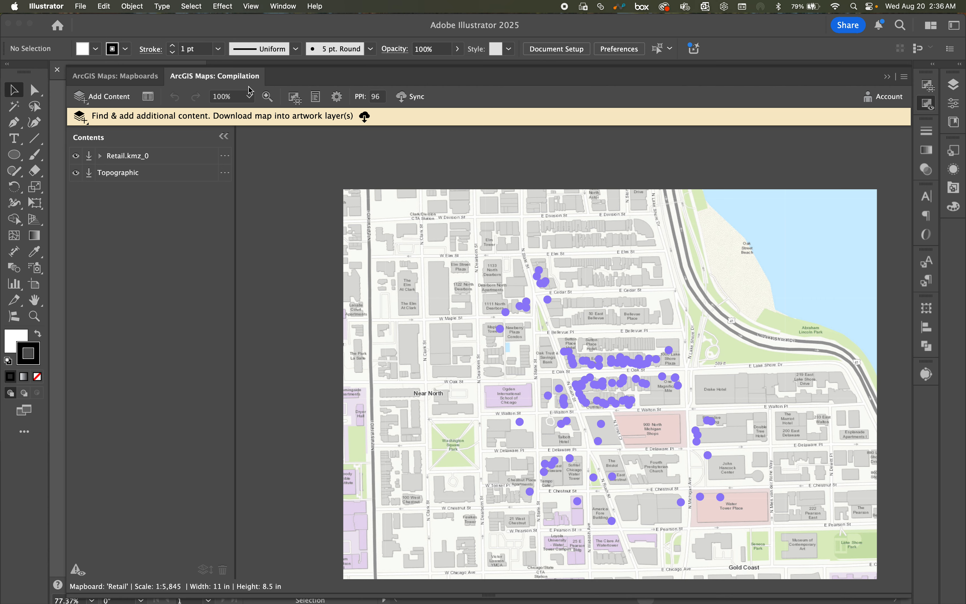
Add Properties.kmz from the Downloads folder to the Retail mapboard as a layer from file
click(119, 98)
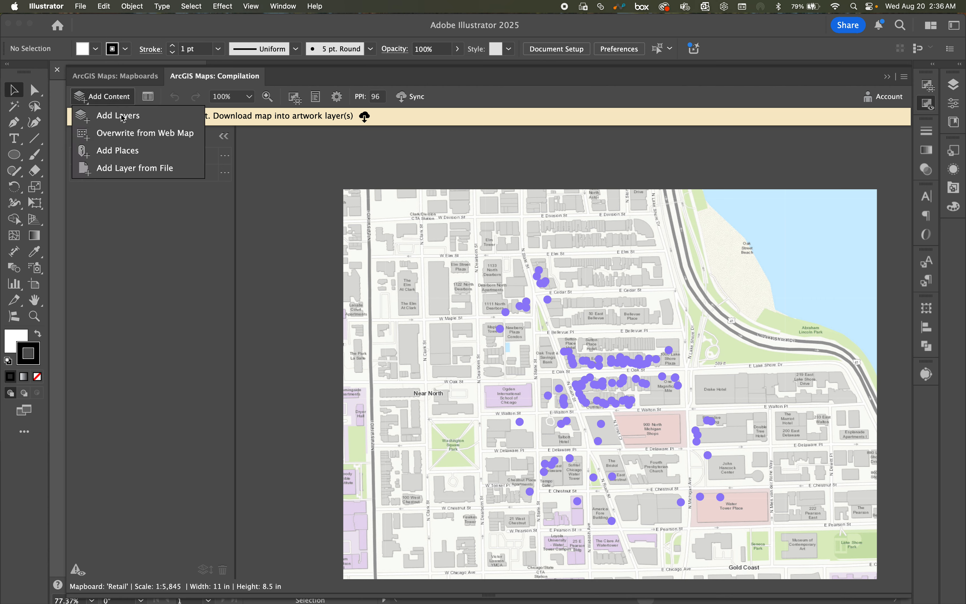
click(128, 169)
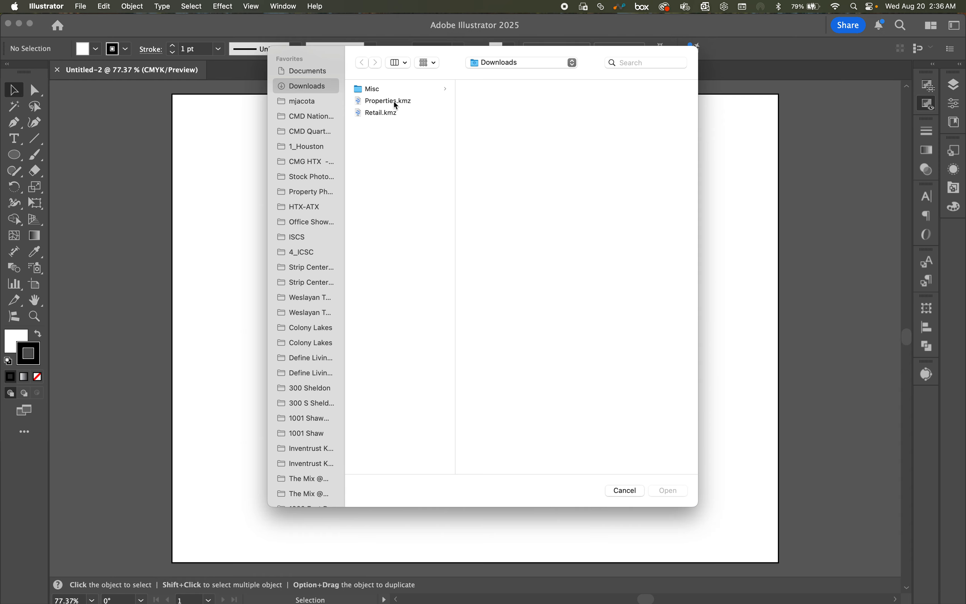
click(396, 105)
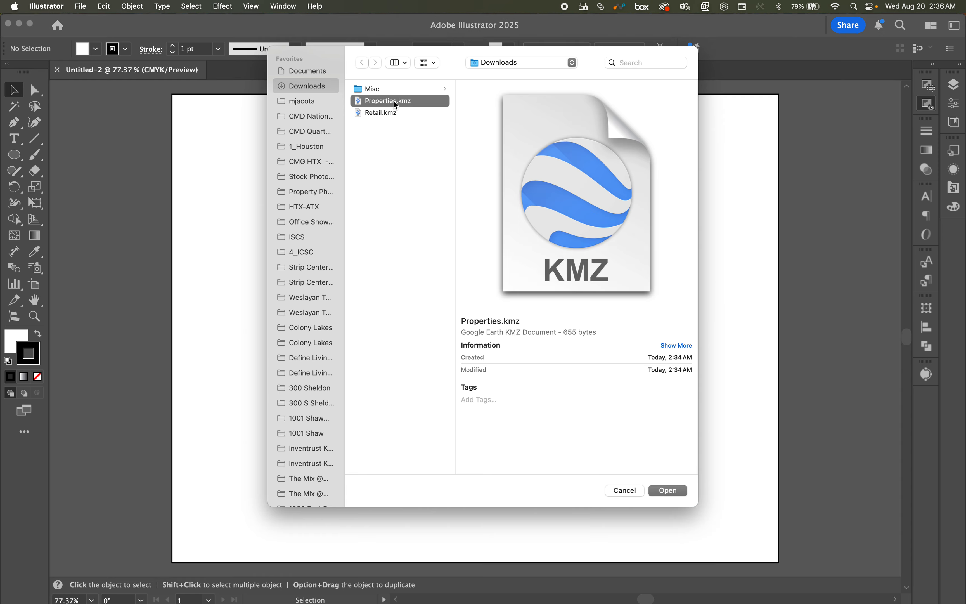
click(676, 494)
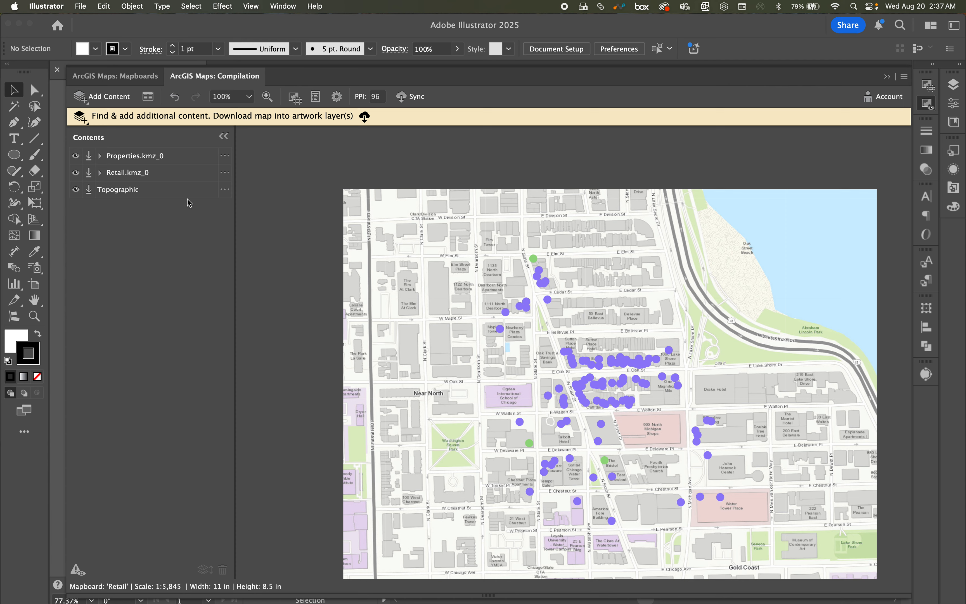
Label the Properties.kmz_0 features by name at text size 7, with overlapping labels shown
click(225, 155)
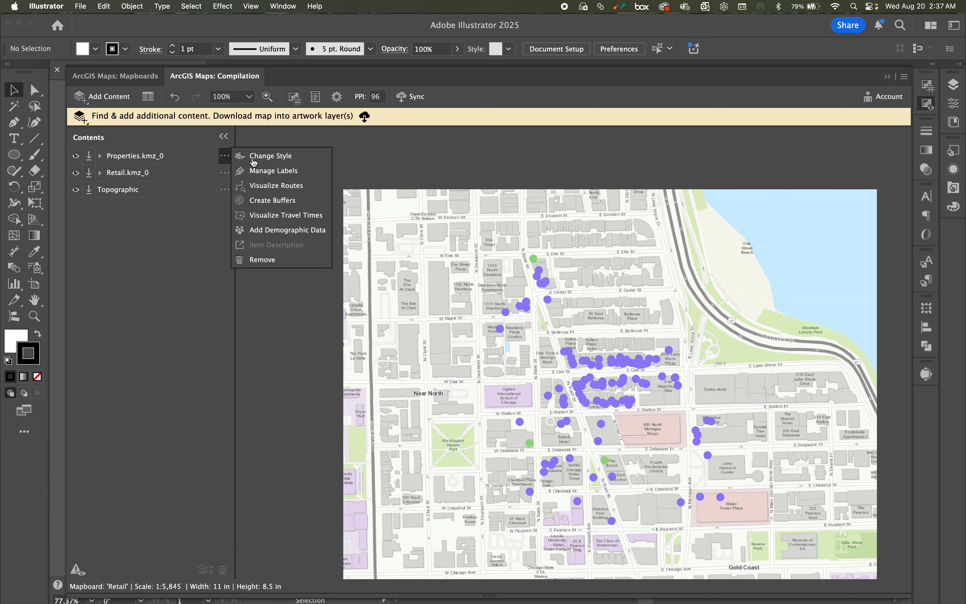
click(267, 172)
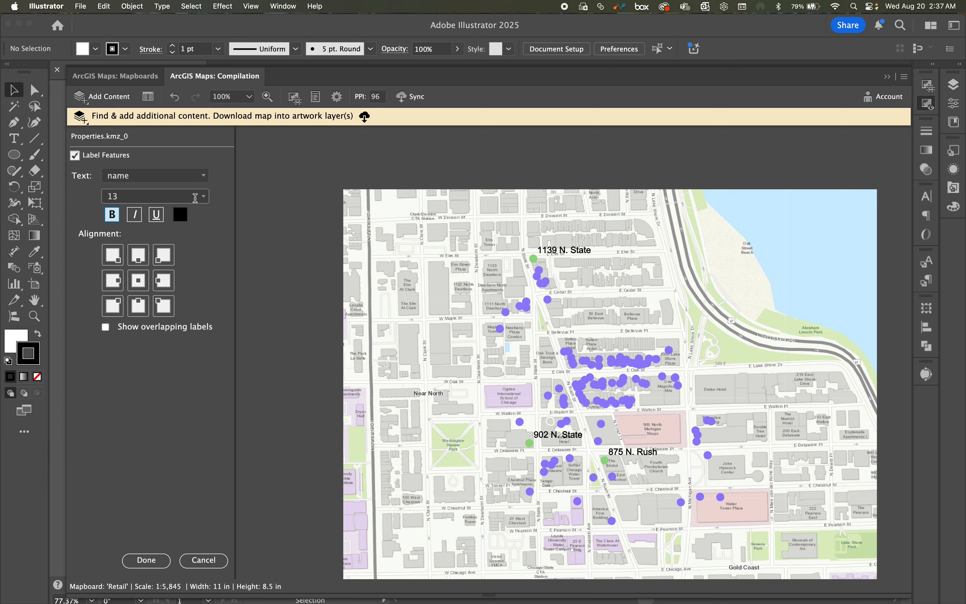
click(184, 204)
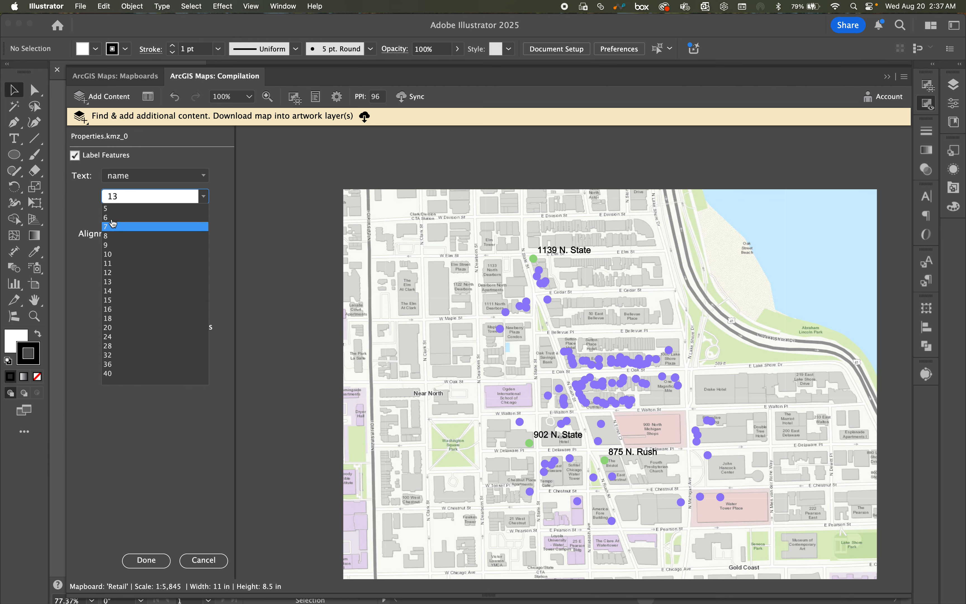
click(113, 223)
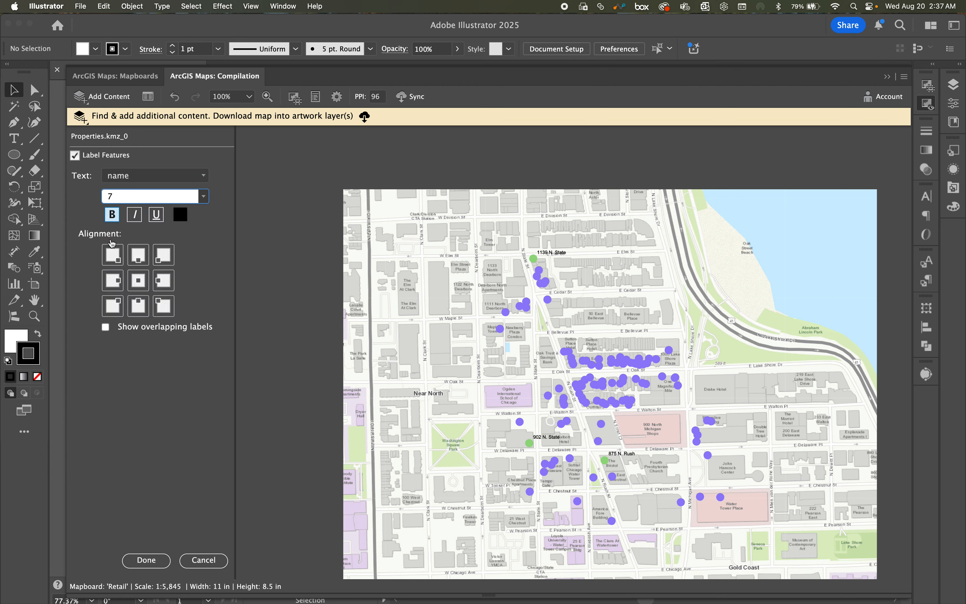
click(107, 327)
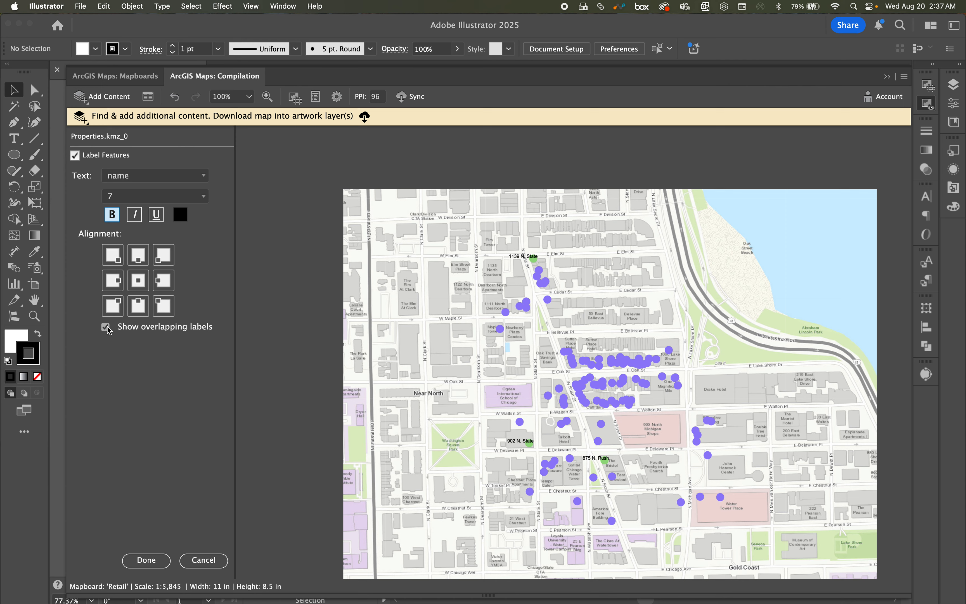
click(146, 560)
Label the Retail.kmz_0 features by name at text size 6, with overlapping labels shown
click(224, 172)
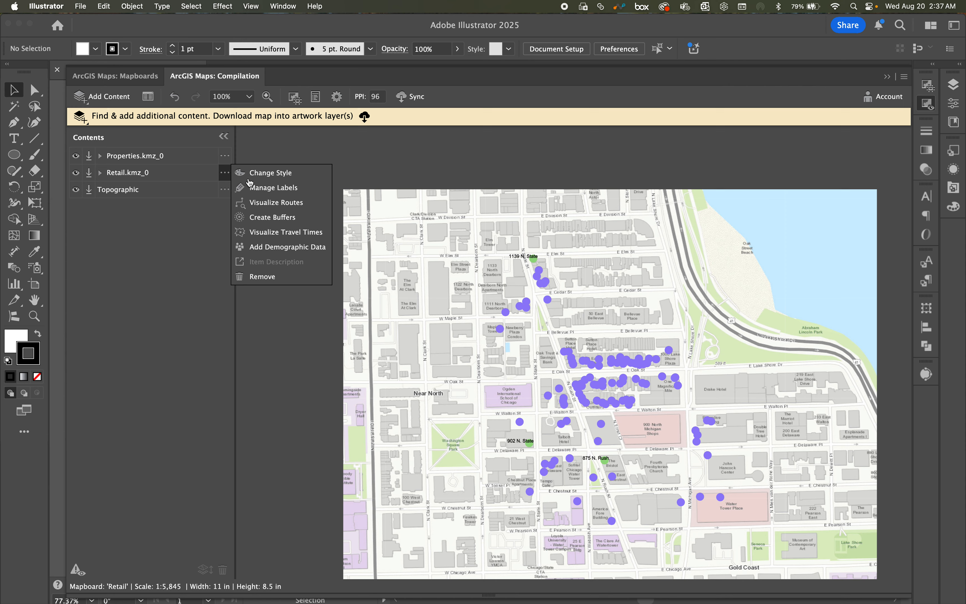
click(254, 188)
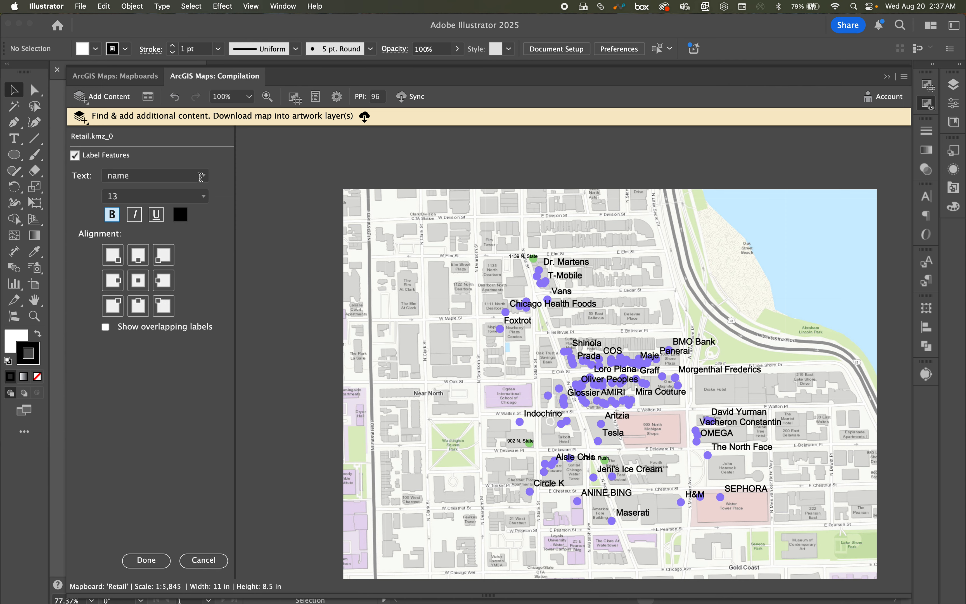
click(105, 327)
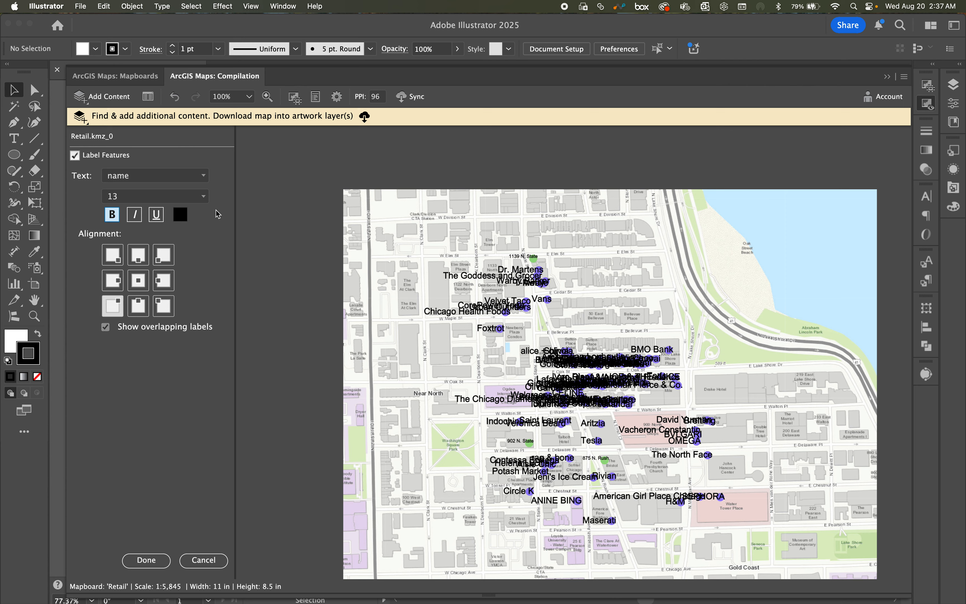
click(204, 196)
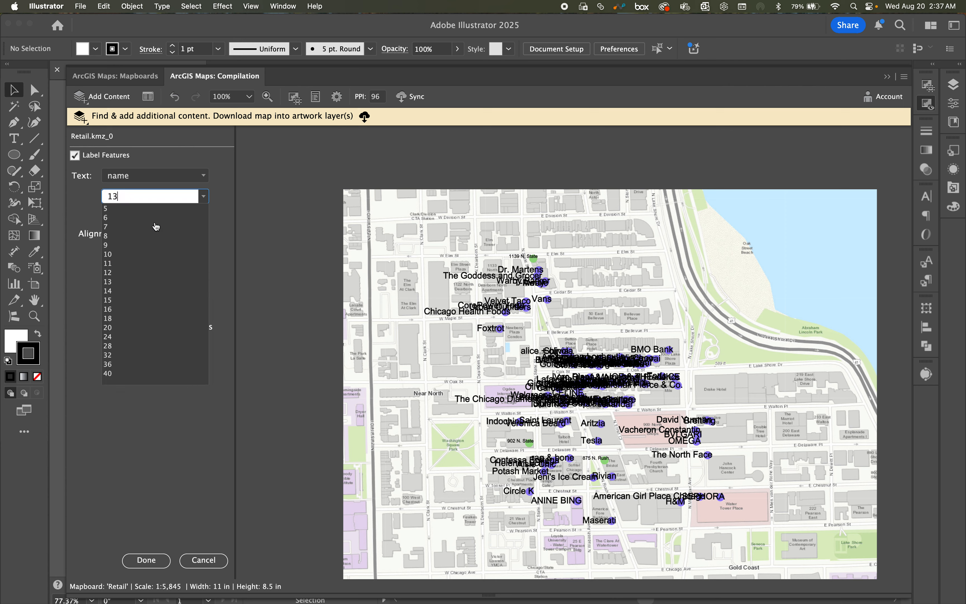
click(114, 217)
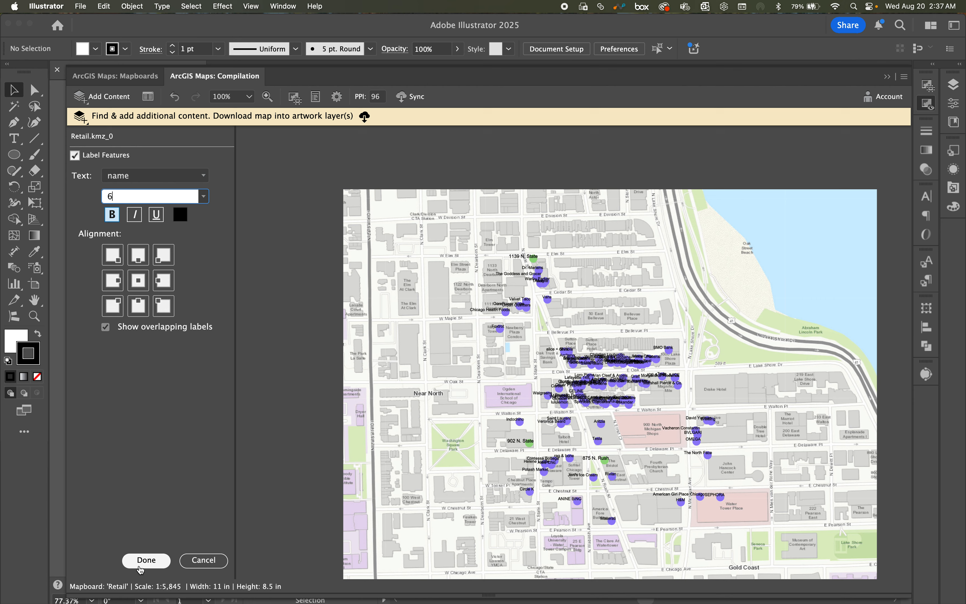
click(147, 560)
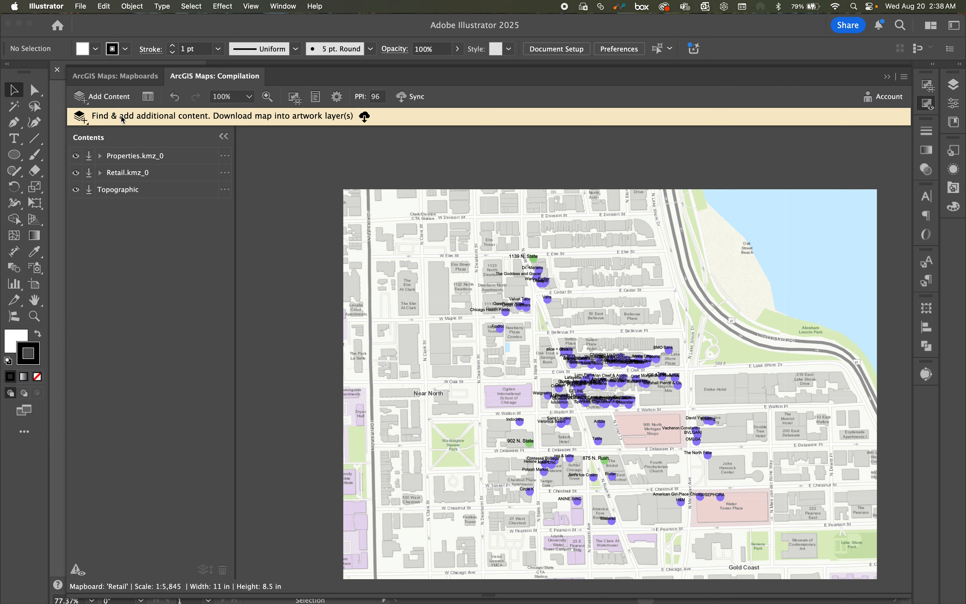
Add the light JLL HOU Branded ArcGIS Maps layer from My Favorites to the mapboard
click(106, 97)
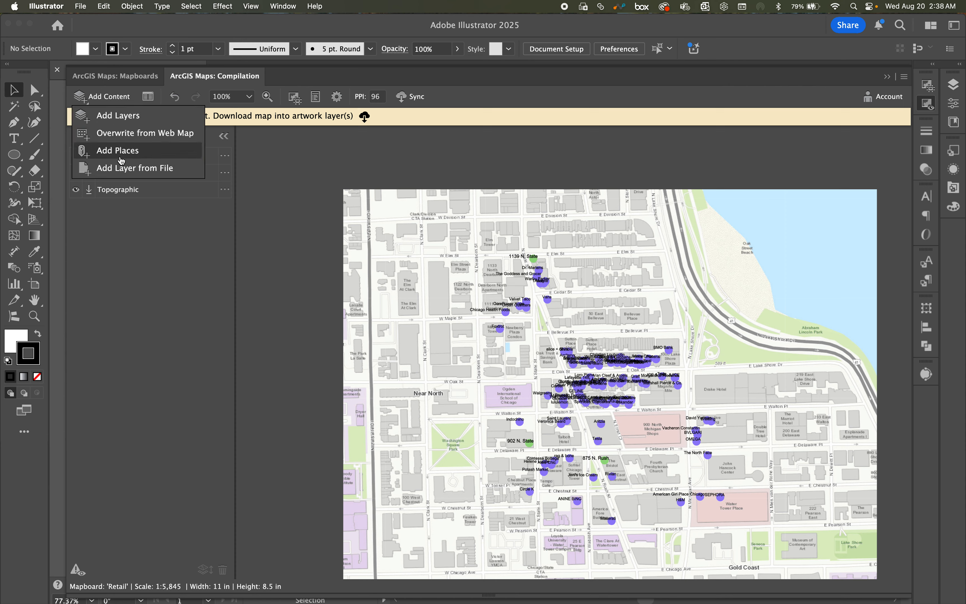
click(118, 115)
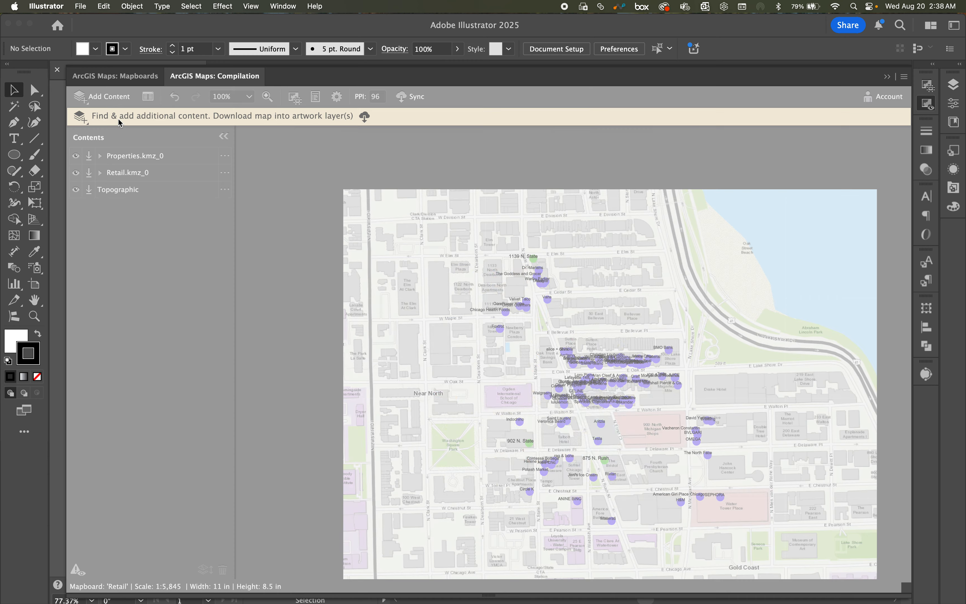
scroll(510, 435, down, 4)
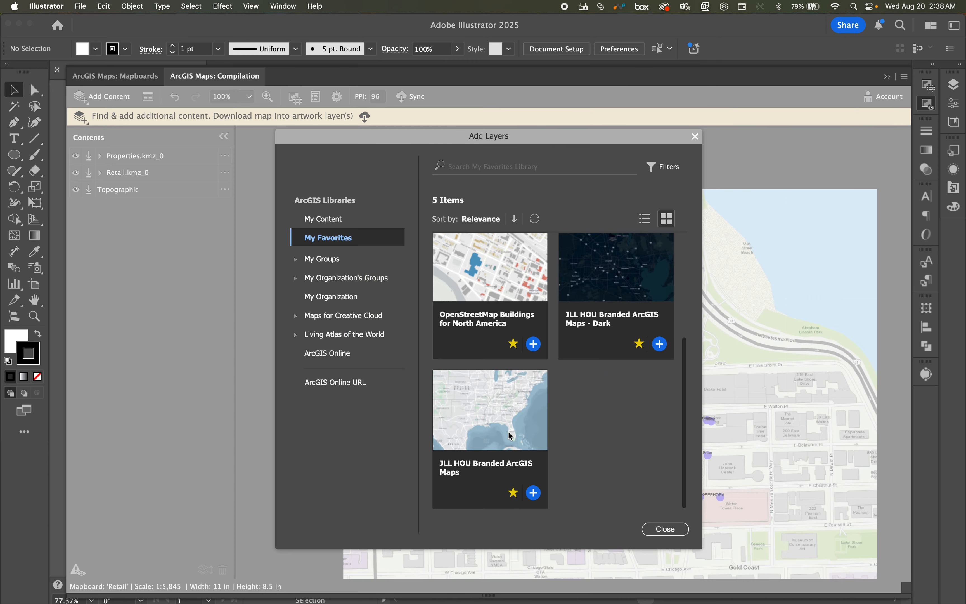
click(535, 493)
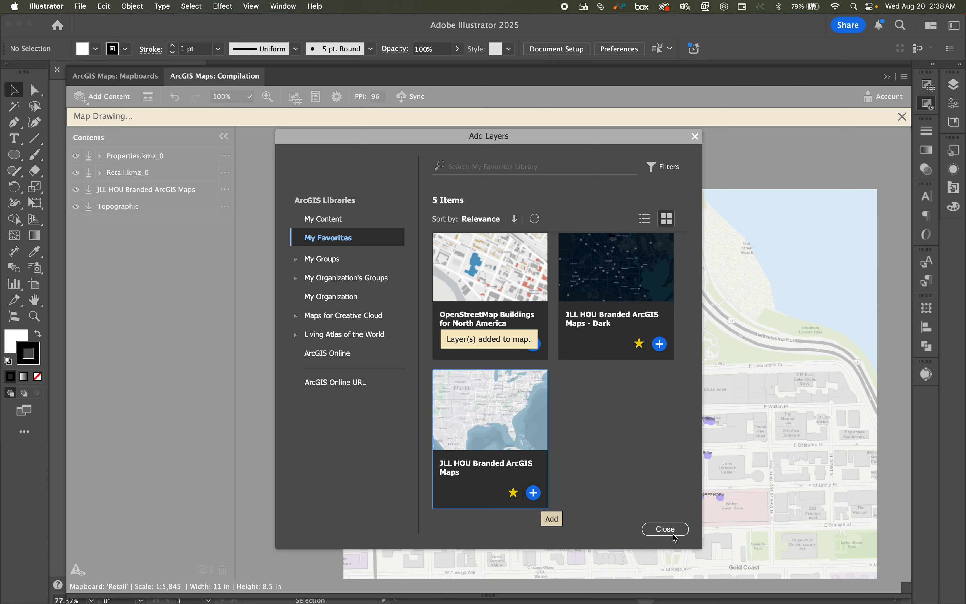
click(665, 529)
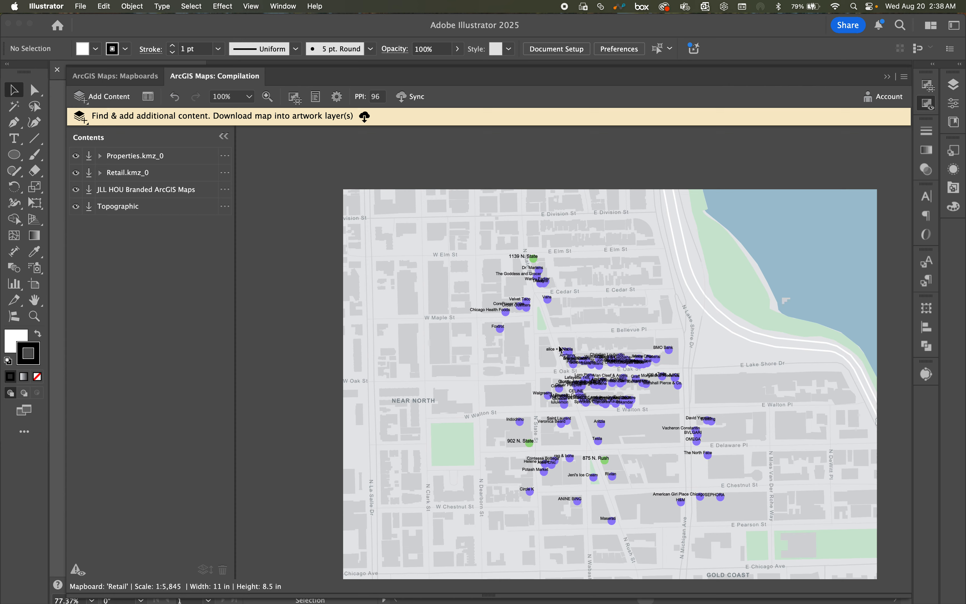
Set the map resolution to 300 PPI and sync the map to an Illustrator document named Retail
click(380, 96)
text(300)
key(Return)
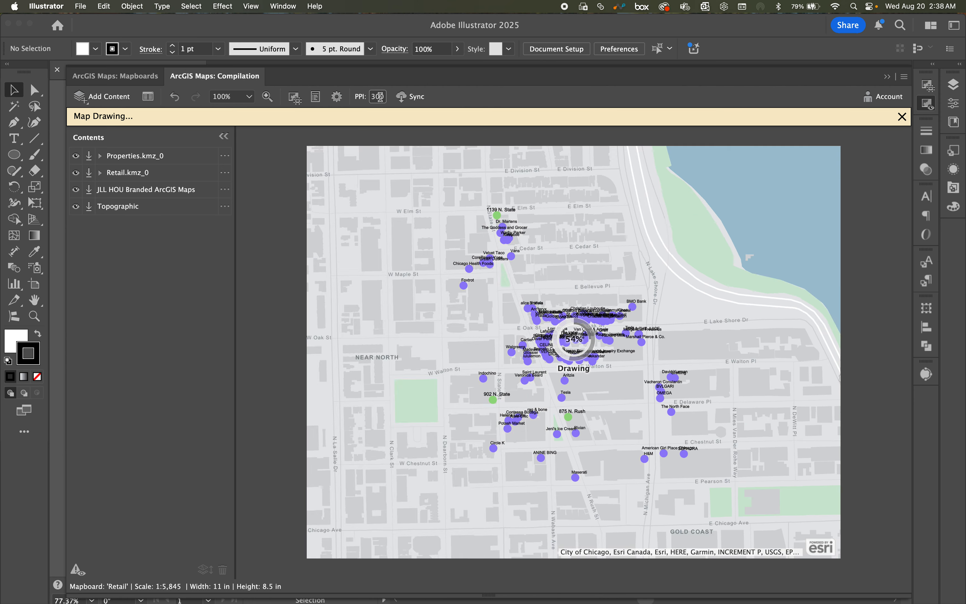
click(411, 98)
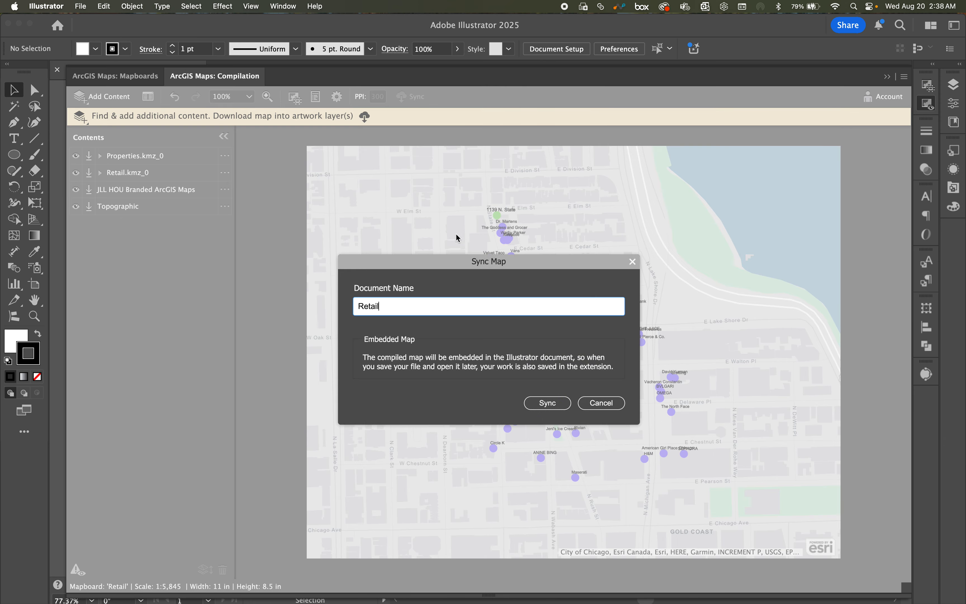
click(548, 402)
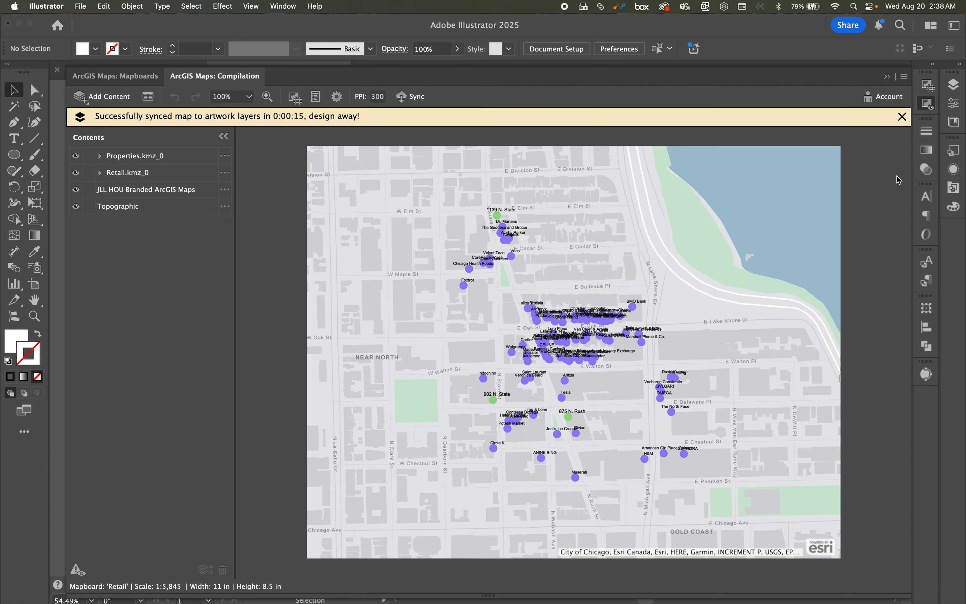
Close the map compilation view, expand the collapsed side panels and display the synced document's layers
click(928, 104)
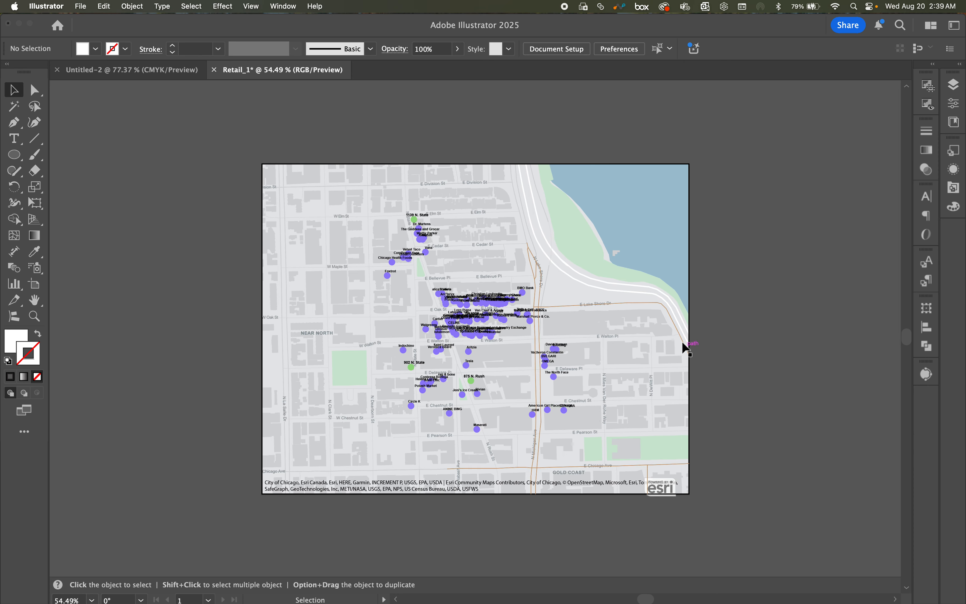
scroll(547, 303, up, 2)
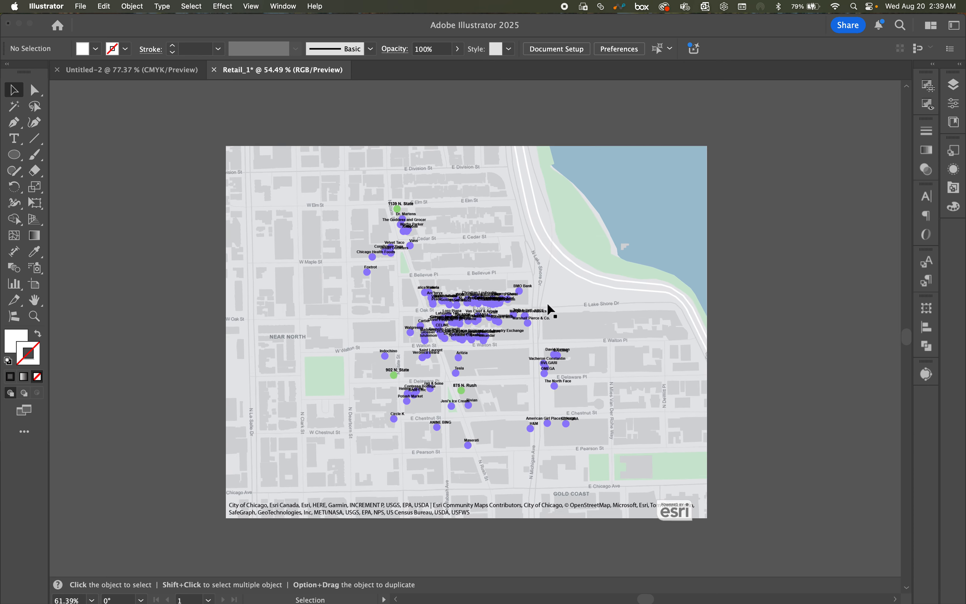
click(960, 64)
scroll(569, 239, right, 3)
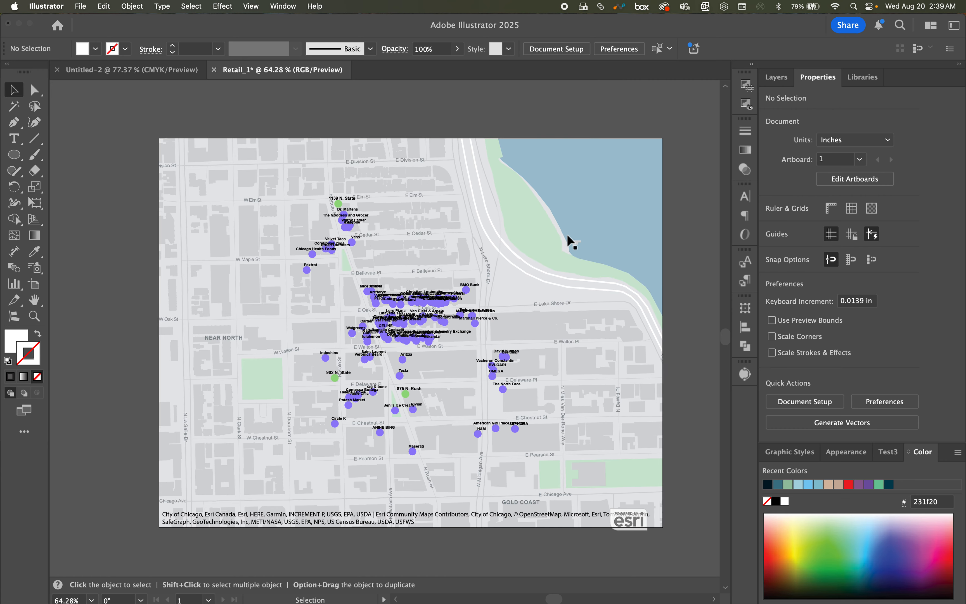
click(858, 80)
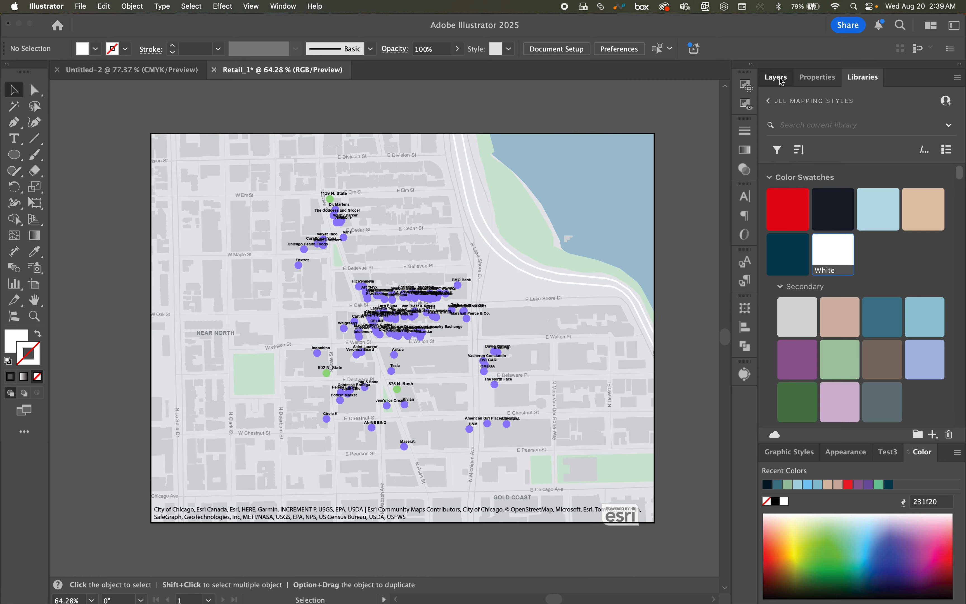
click(781, 81)
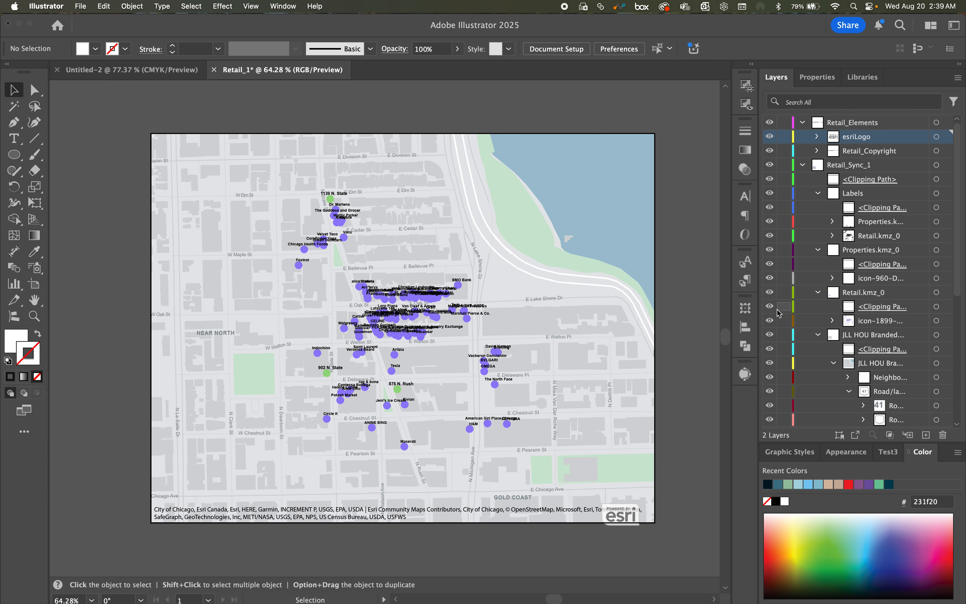
Check the retail point icons' visibility and hide the Retail.kmz_0 sublayer under Labels
click(769, 322)
click(769, 321)
click(769, 237)
click(769, 237)
click(768, 237)
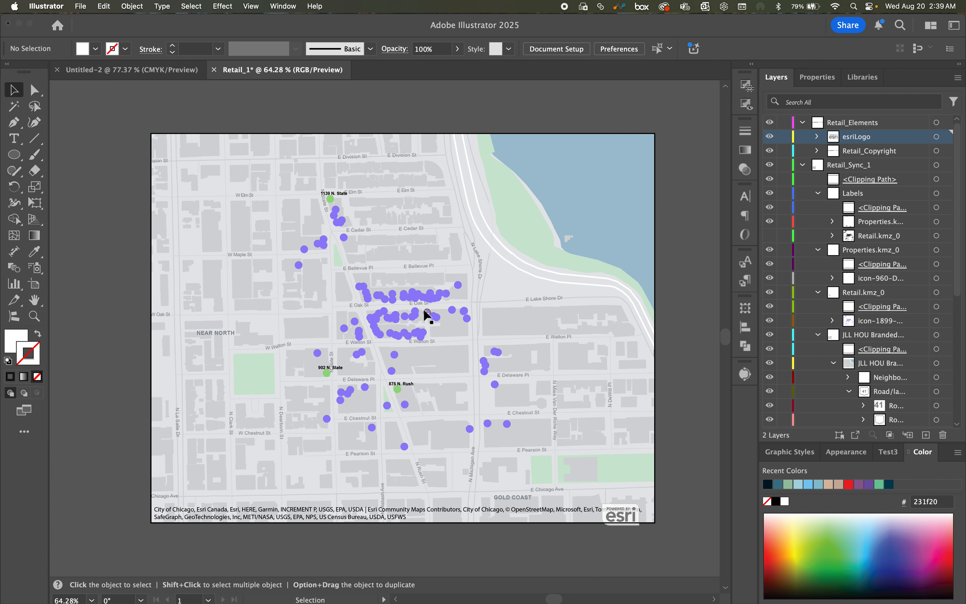
Select a purple retail point near E Oak St and open its symbol for editing
scroll(383, 318, up, 1)
scroll(382, 319, up, 5)
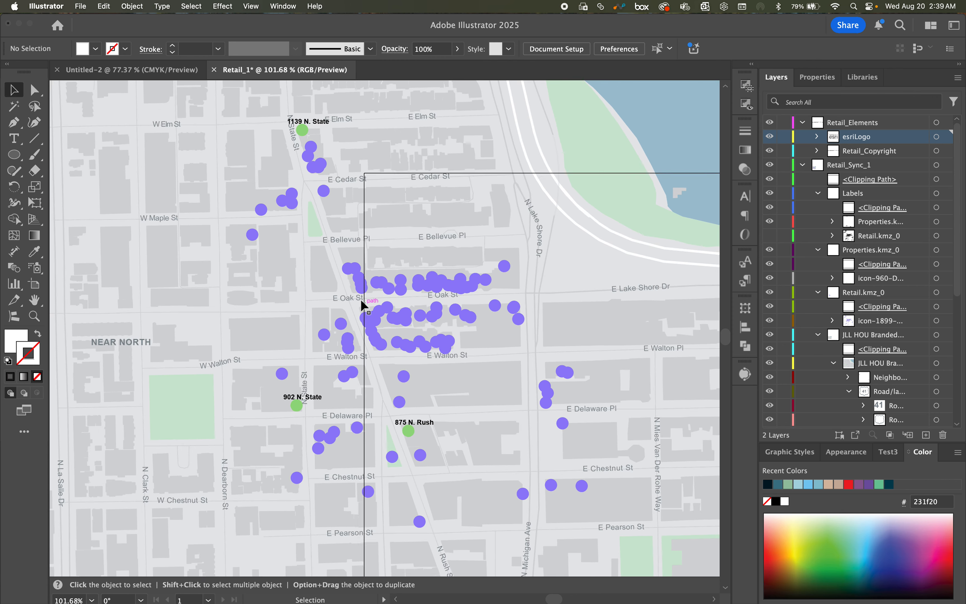
click(362, 289)
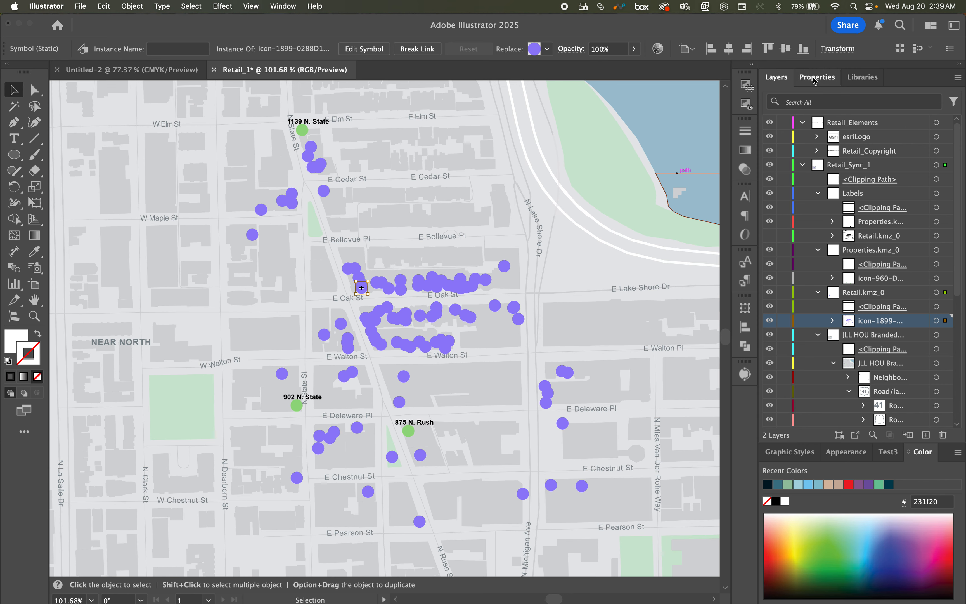
click(823, 82)
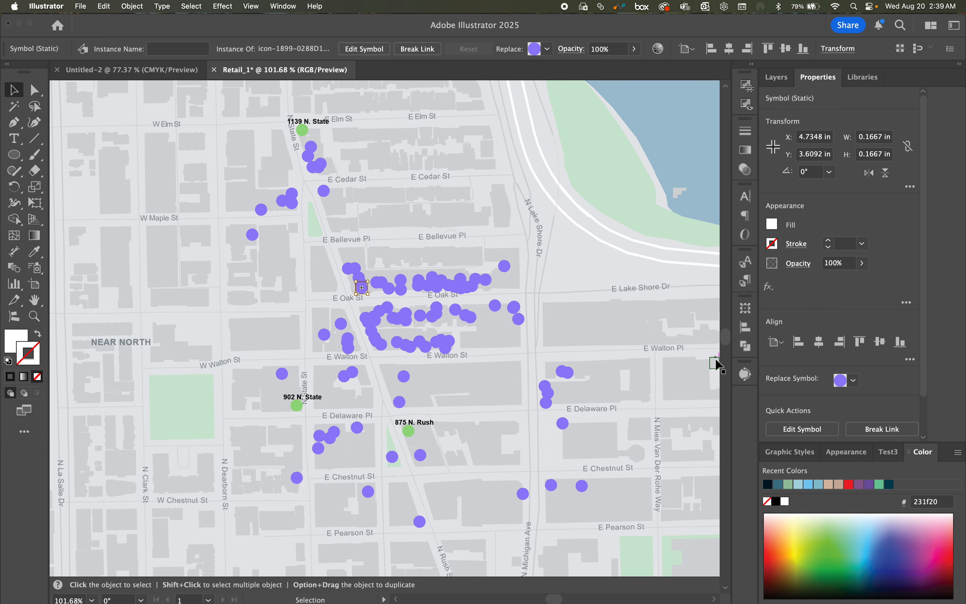
click(785, 430)
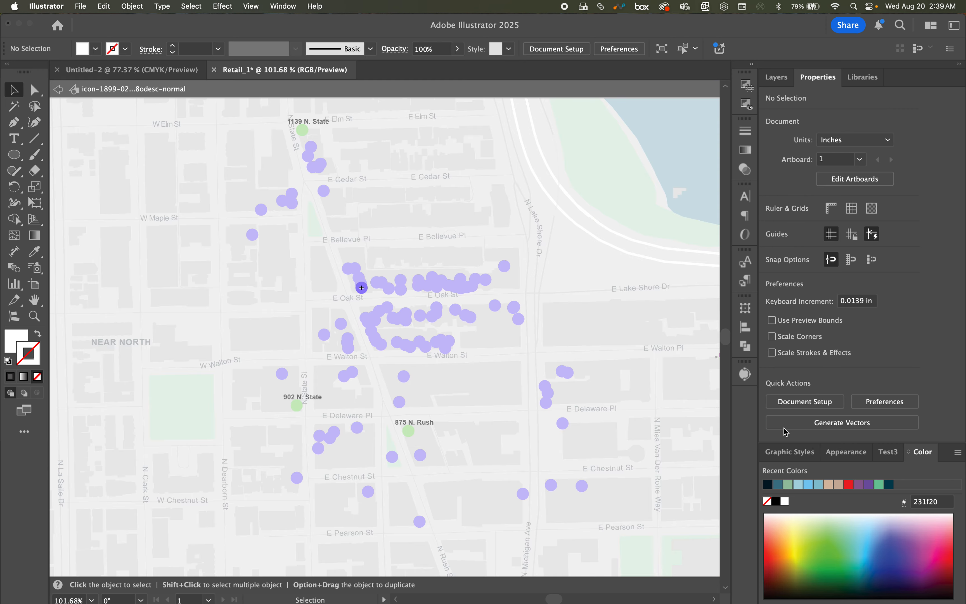
Fill the retail point symbol's circle with the tan secondary swatch "1. DATA..." from the JLL Mapping Styles library
click(863, 77)
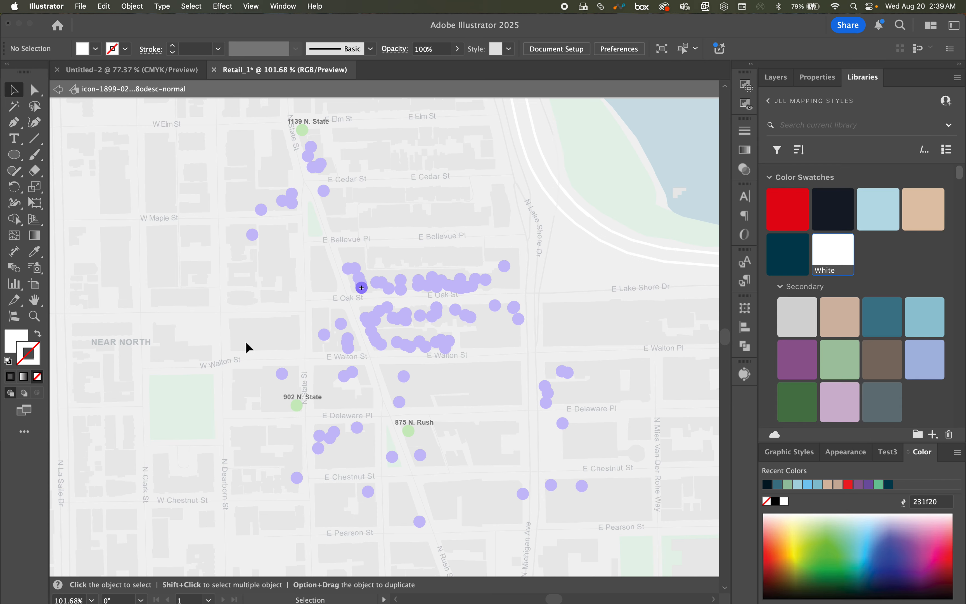
click(359, 290)
click(8, 343)
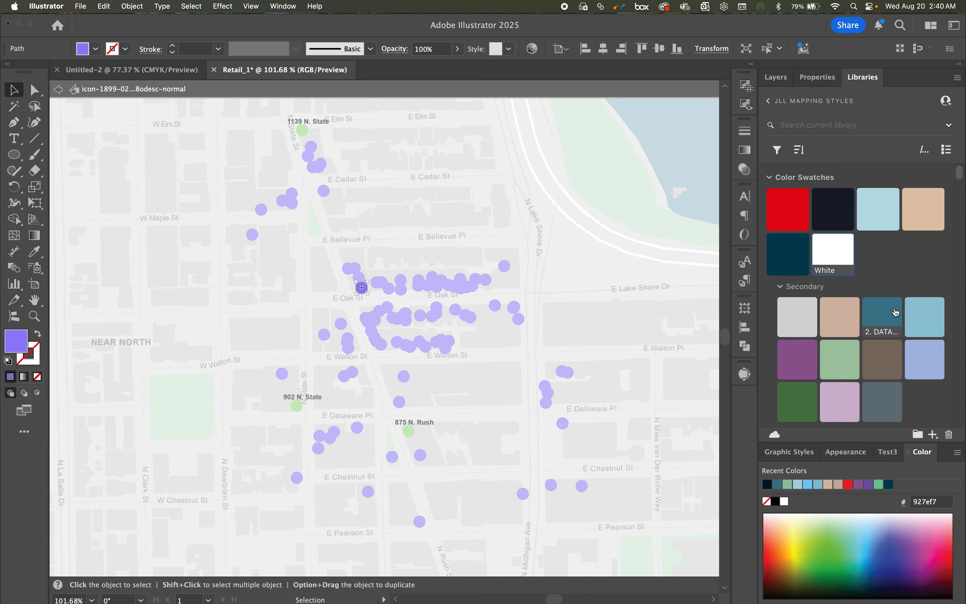
click(827, 315)
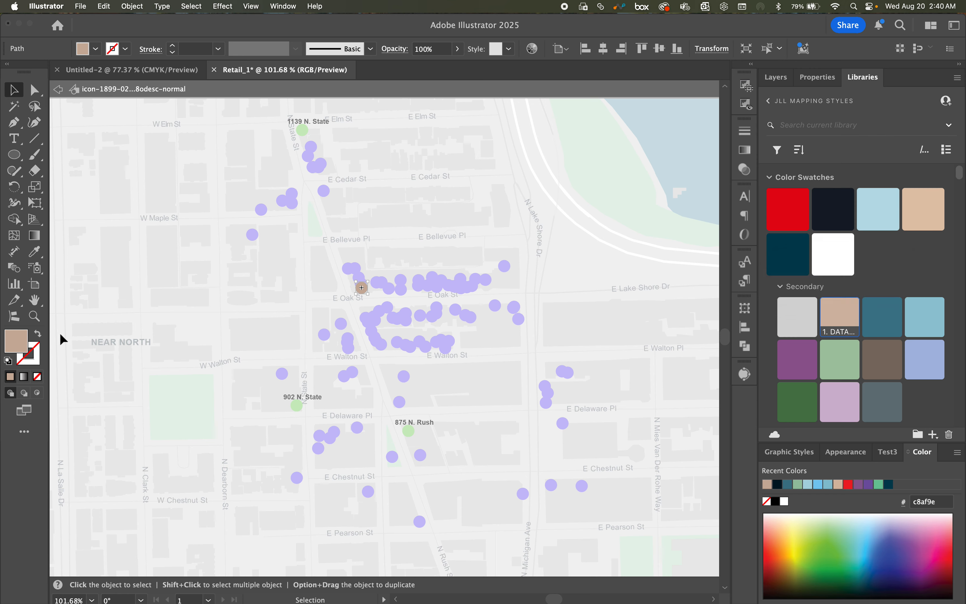
Give the retail point symbol a White library swatch outline and exit symbol editing to view the whole map
click(36, 360)
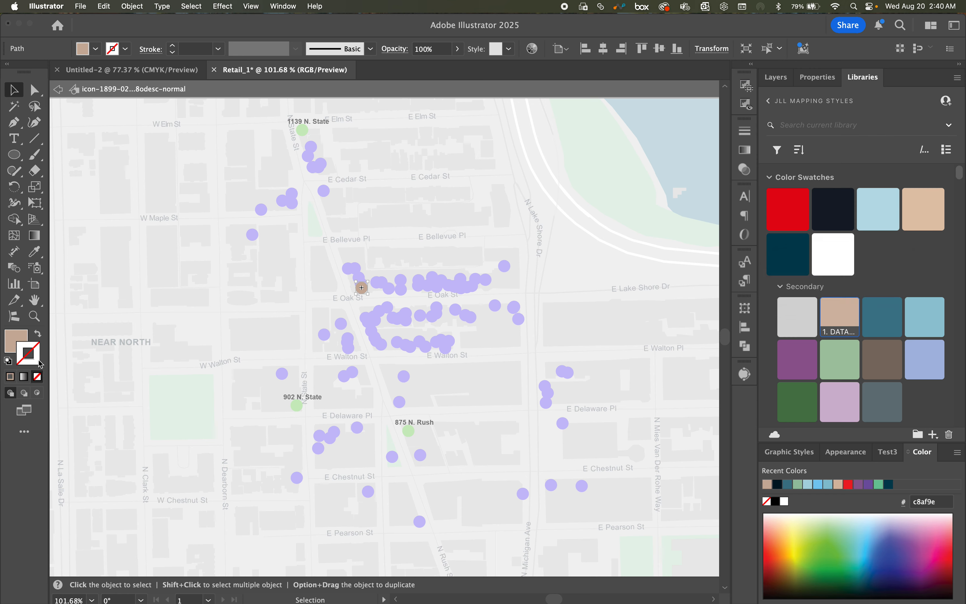
click(850, 242)
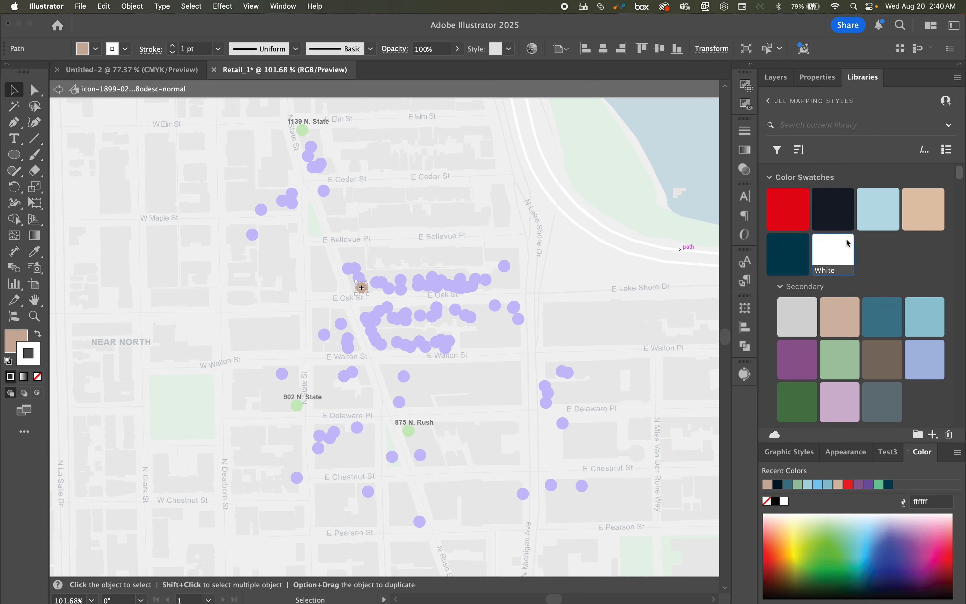
double_click(609, 365)
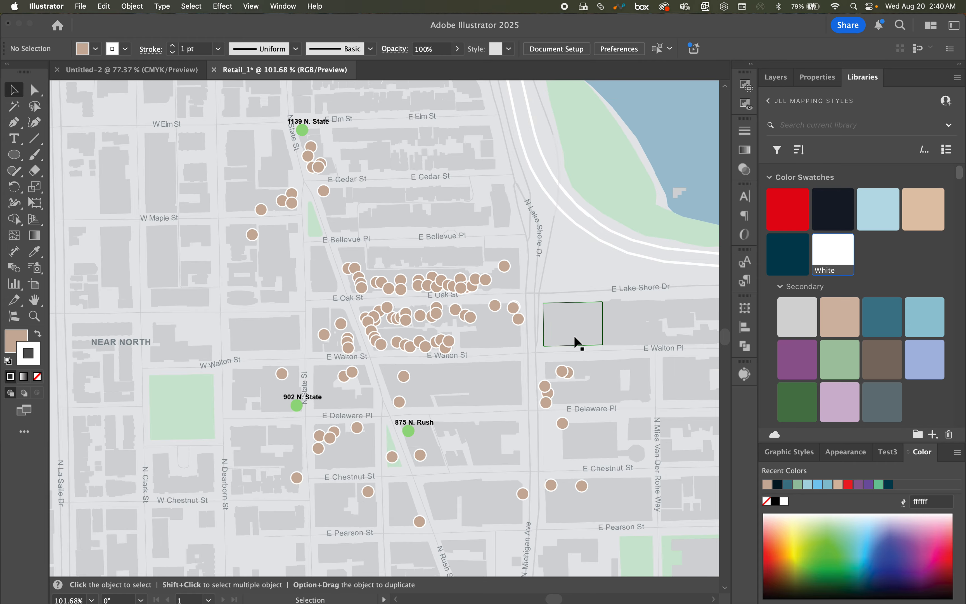
scroll(574, 335, down, 3)
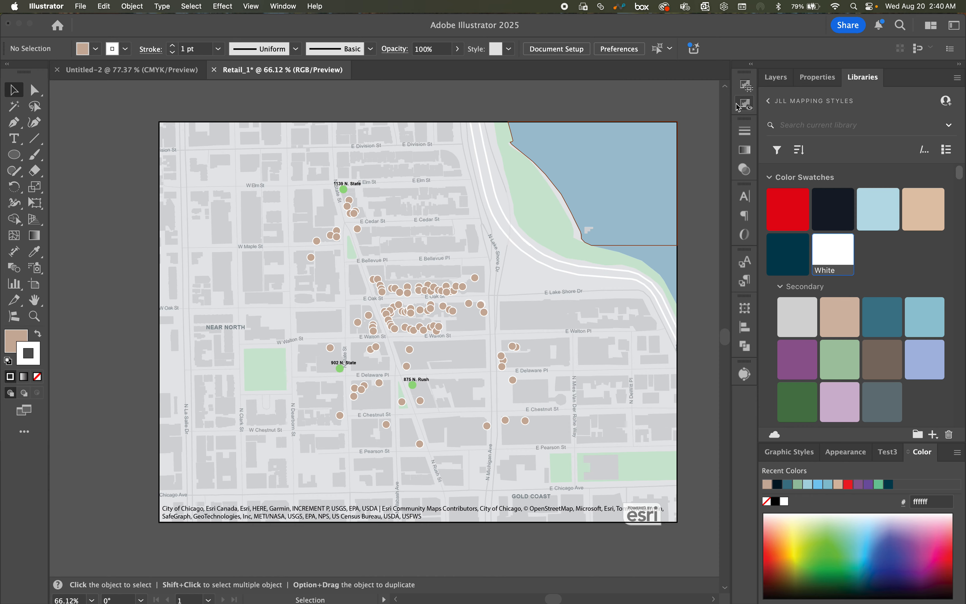
Reopen the ArcGIS Maps compilation view and look at the Retail.kmz_0 layer in its contents
click(745, 104)
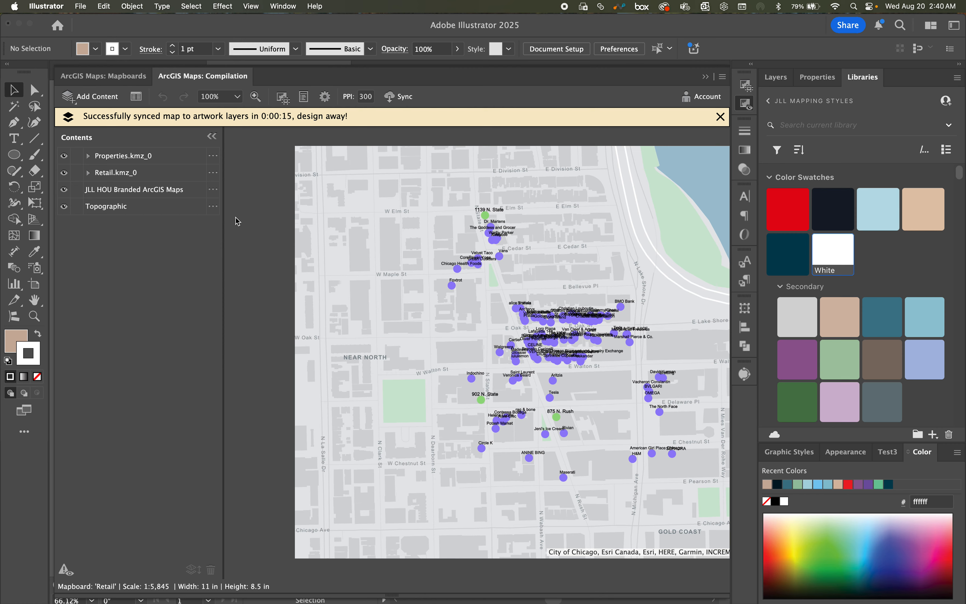
click(213, 172)
click(125, 103)
mouse_move(612, 600)
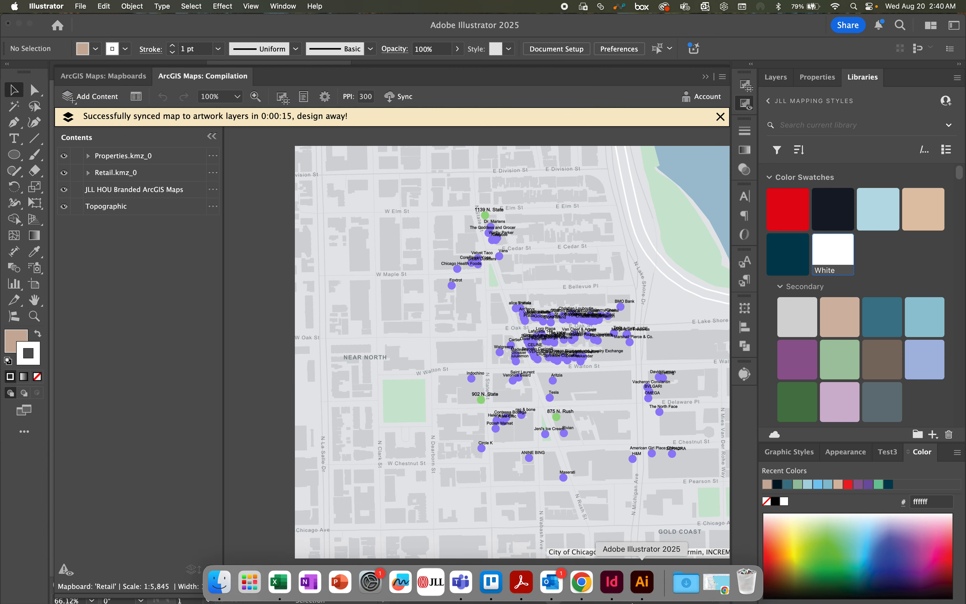
Switch to Chrome to view the Properties and Retail layers in Google My Maps and return to Illustrator
click(724, 587)
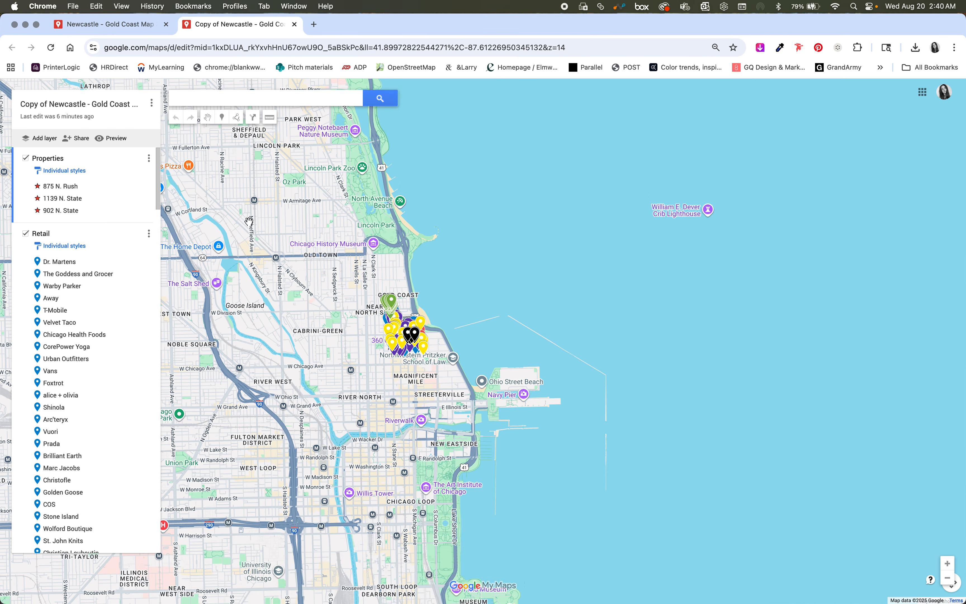
mouse_move(698, 595)
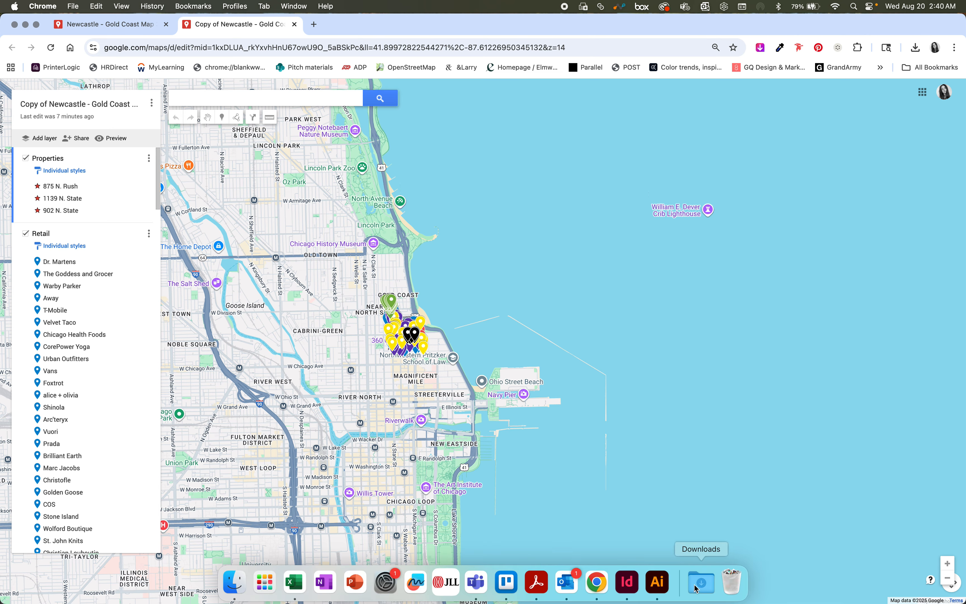
click(658, 589)
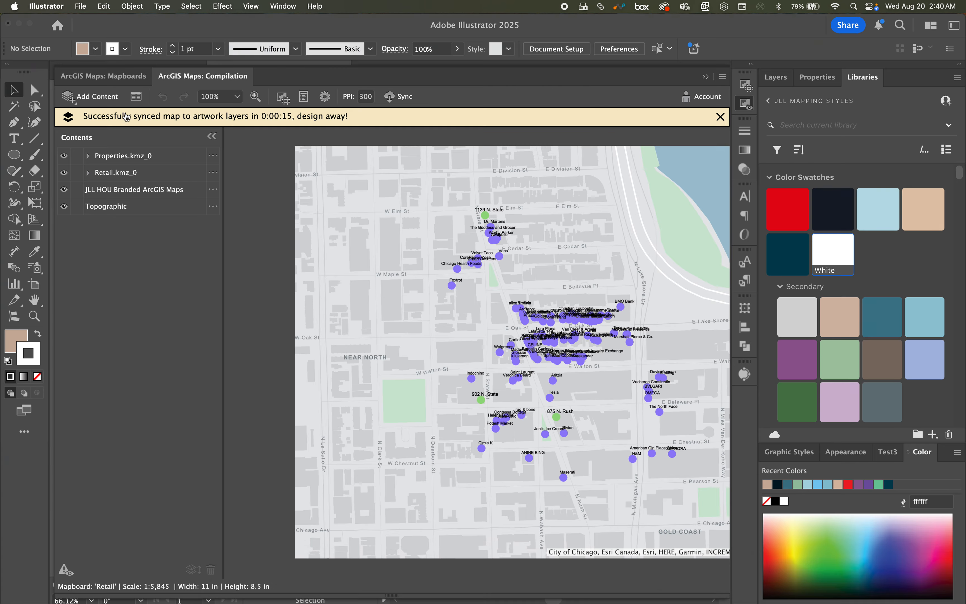
Review the compilation's options for adding content, including Add Layer from File, without importing anything
click(213, 155)
click(104, 104)
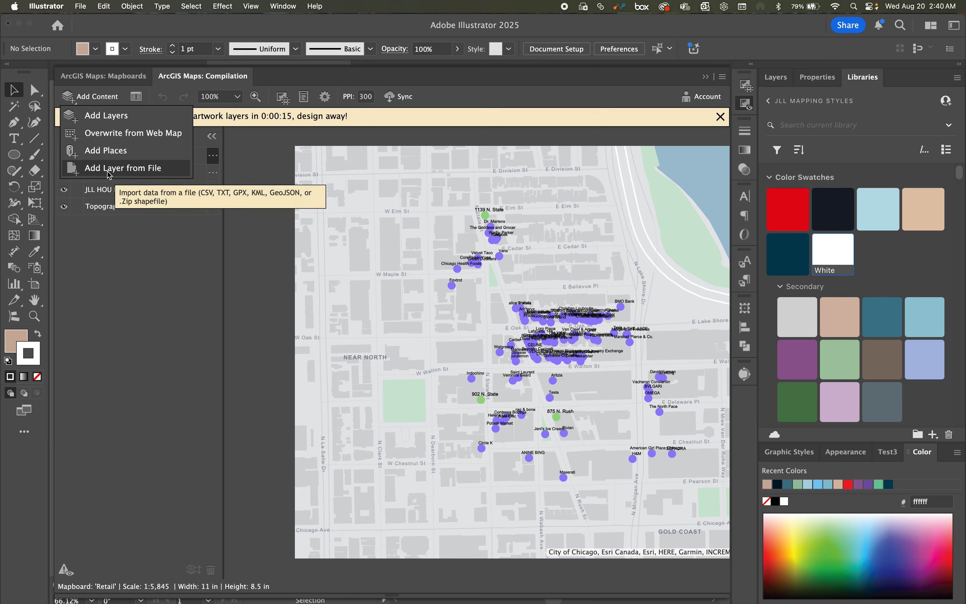
click(143, 386)
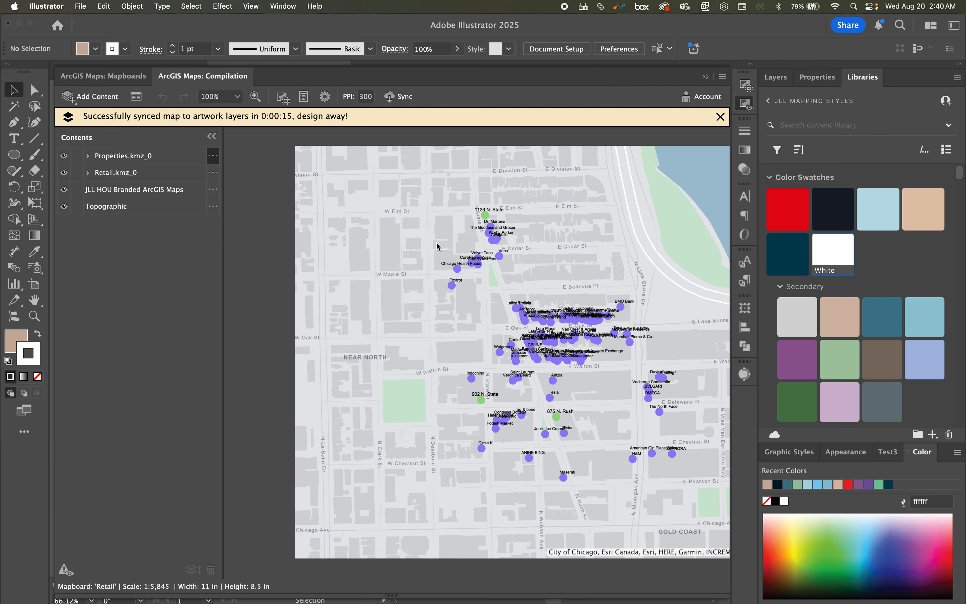
Collapse the side panels and close the map compilation view to show the restyled Retail_1 artwork
click(959, 64)
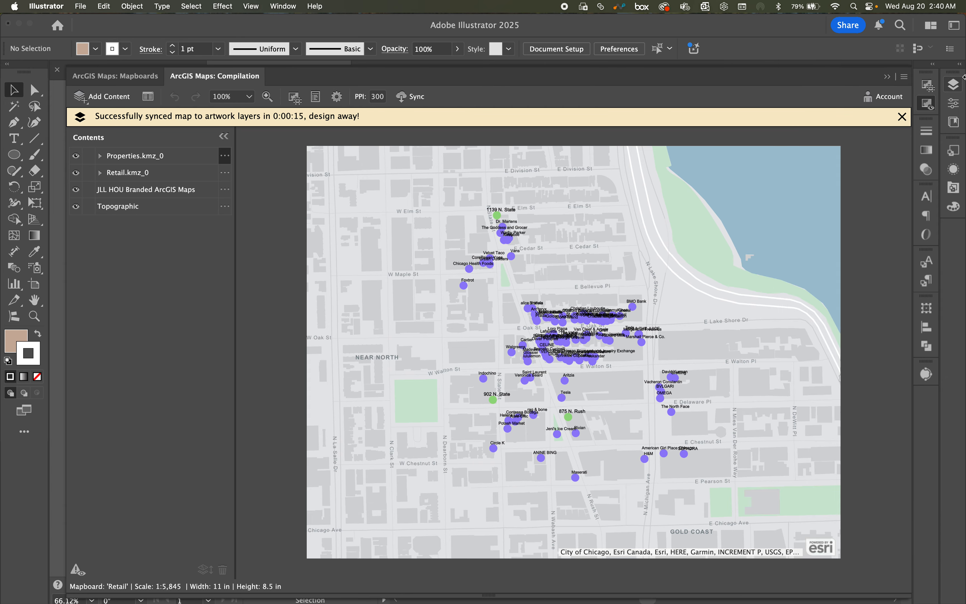
click(927, 104)
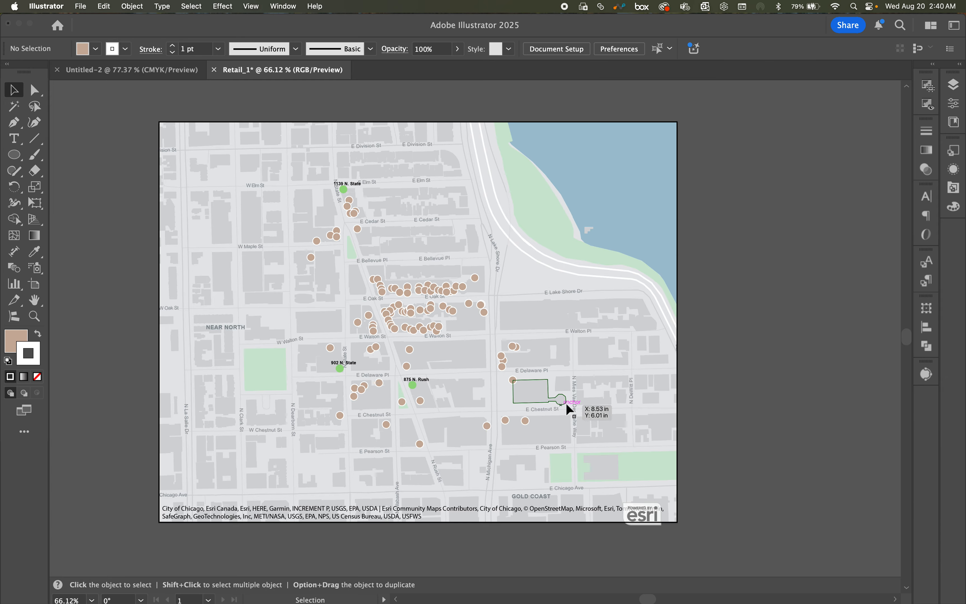